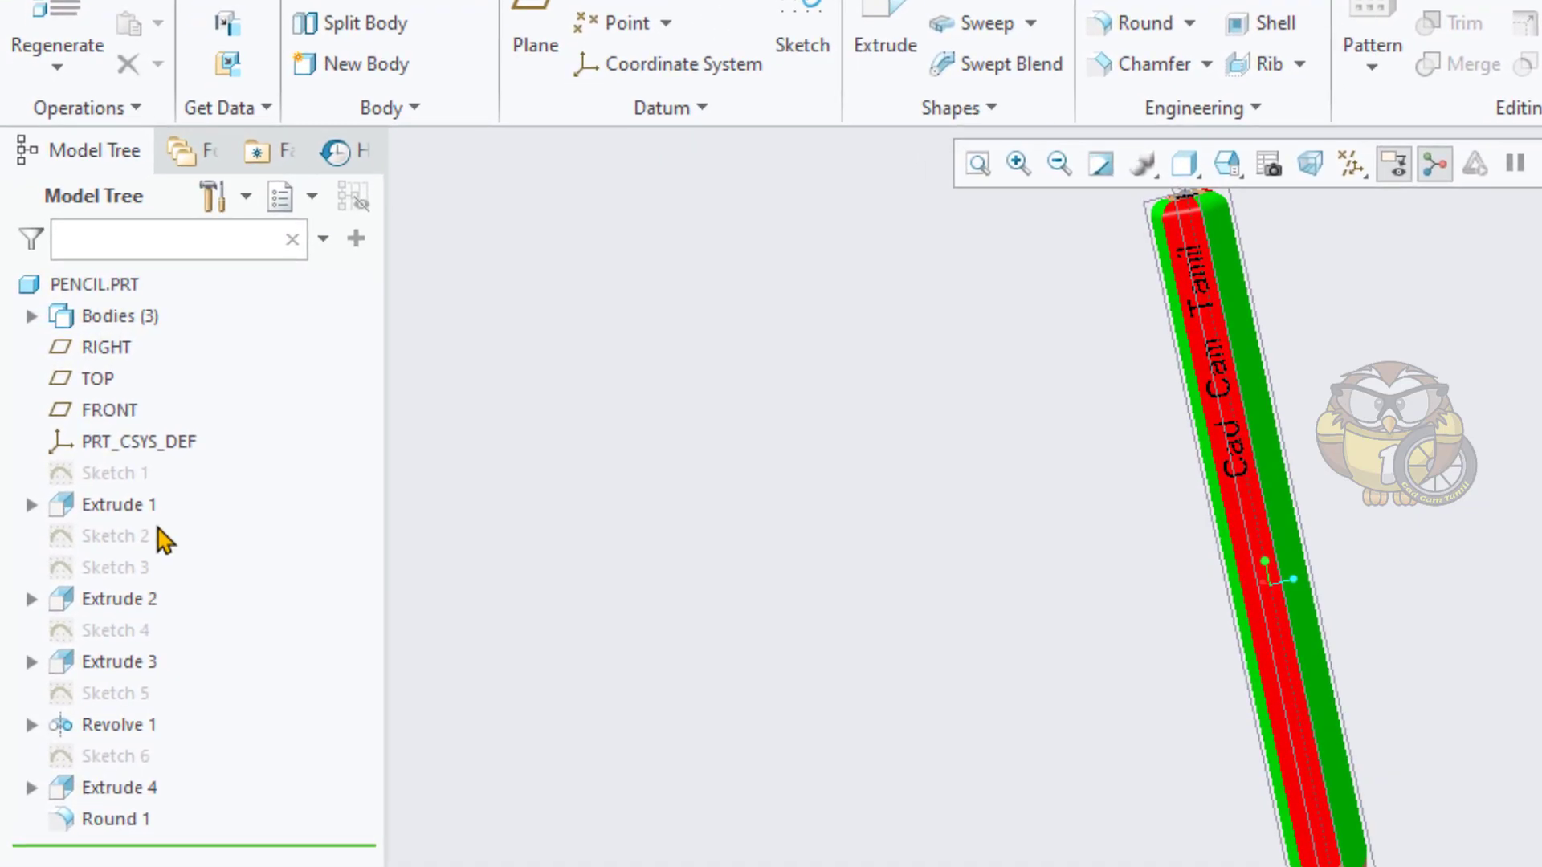
Review the pencil's features one by one in the feature history, from Extrude 1 through Extrude 4 and Round 1.
left_click(128, 506)
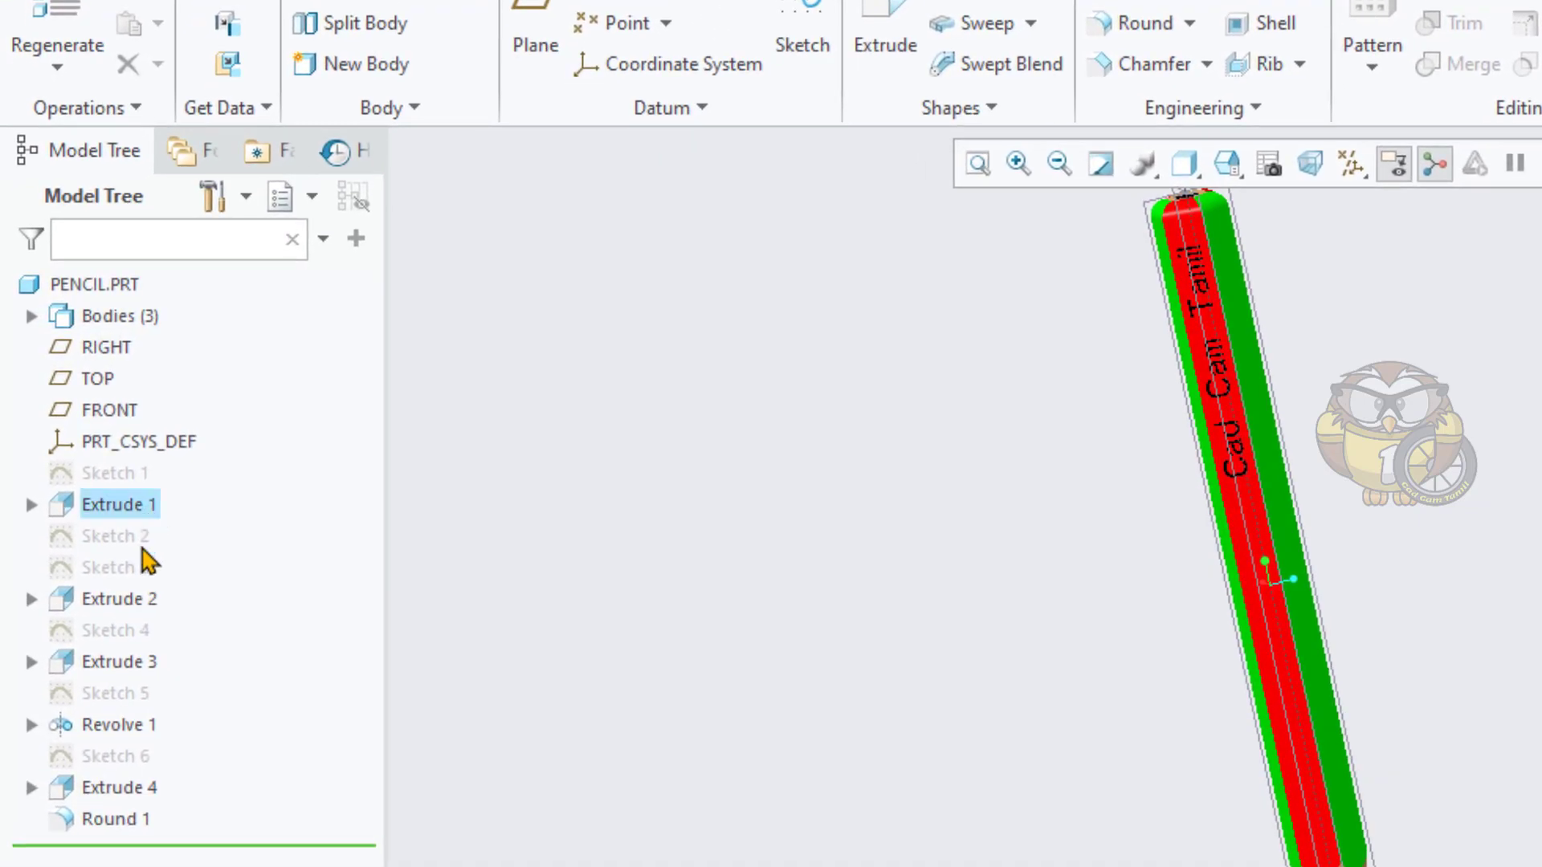
left_click(124, 601)
left_click(122, 665)
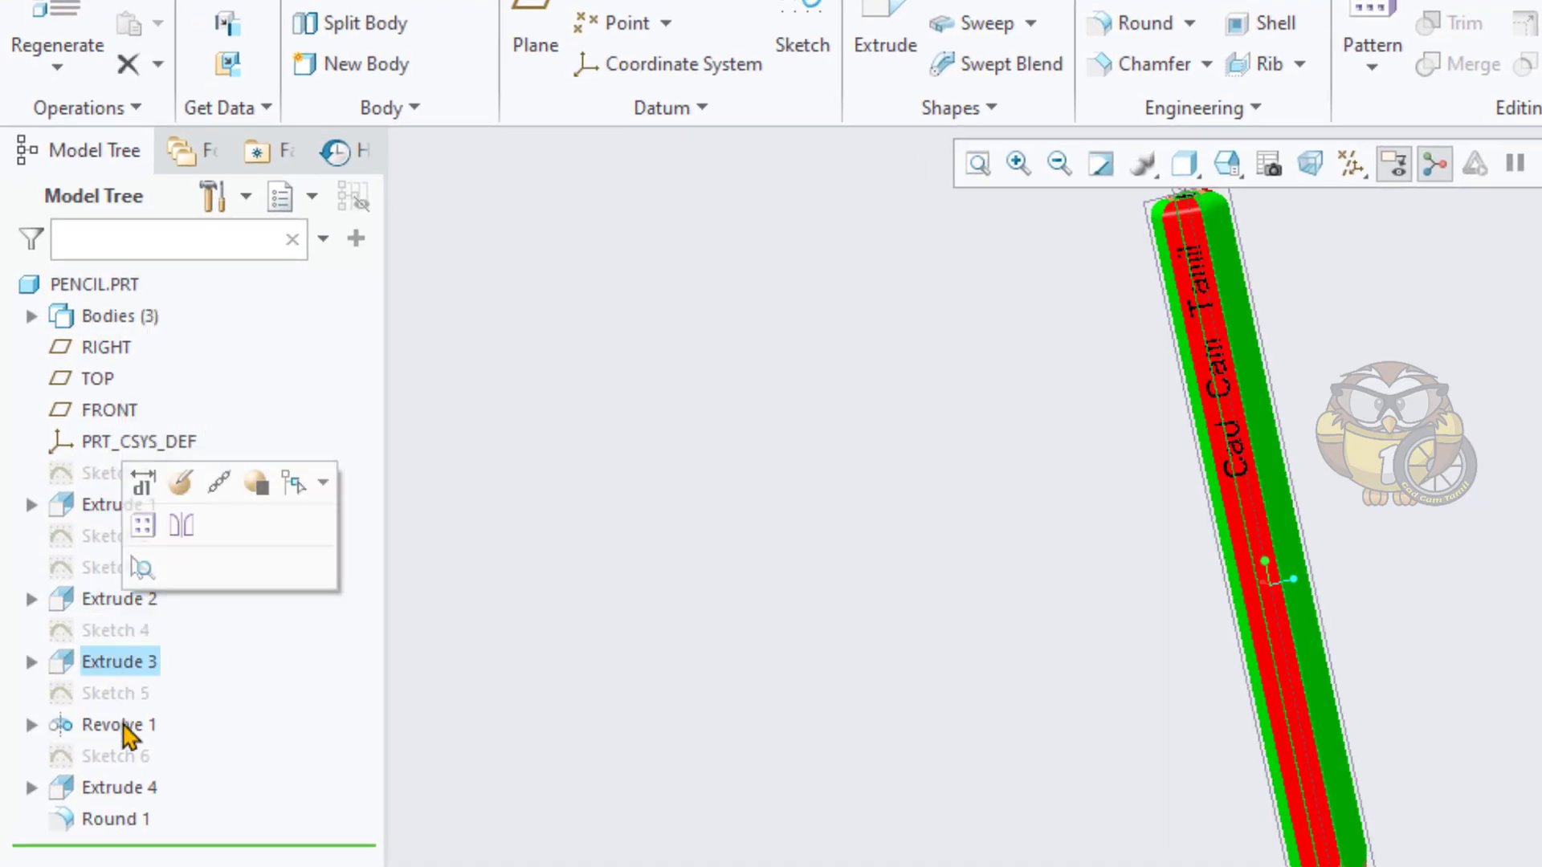
left_click(122, 727)
left_click(124, 787)
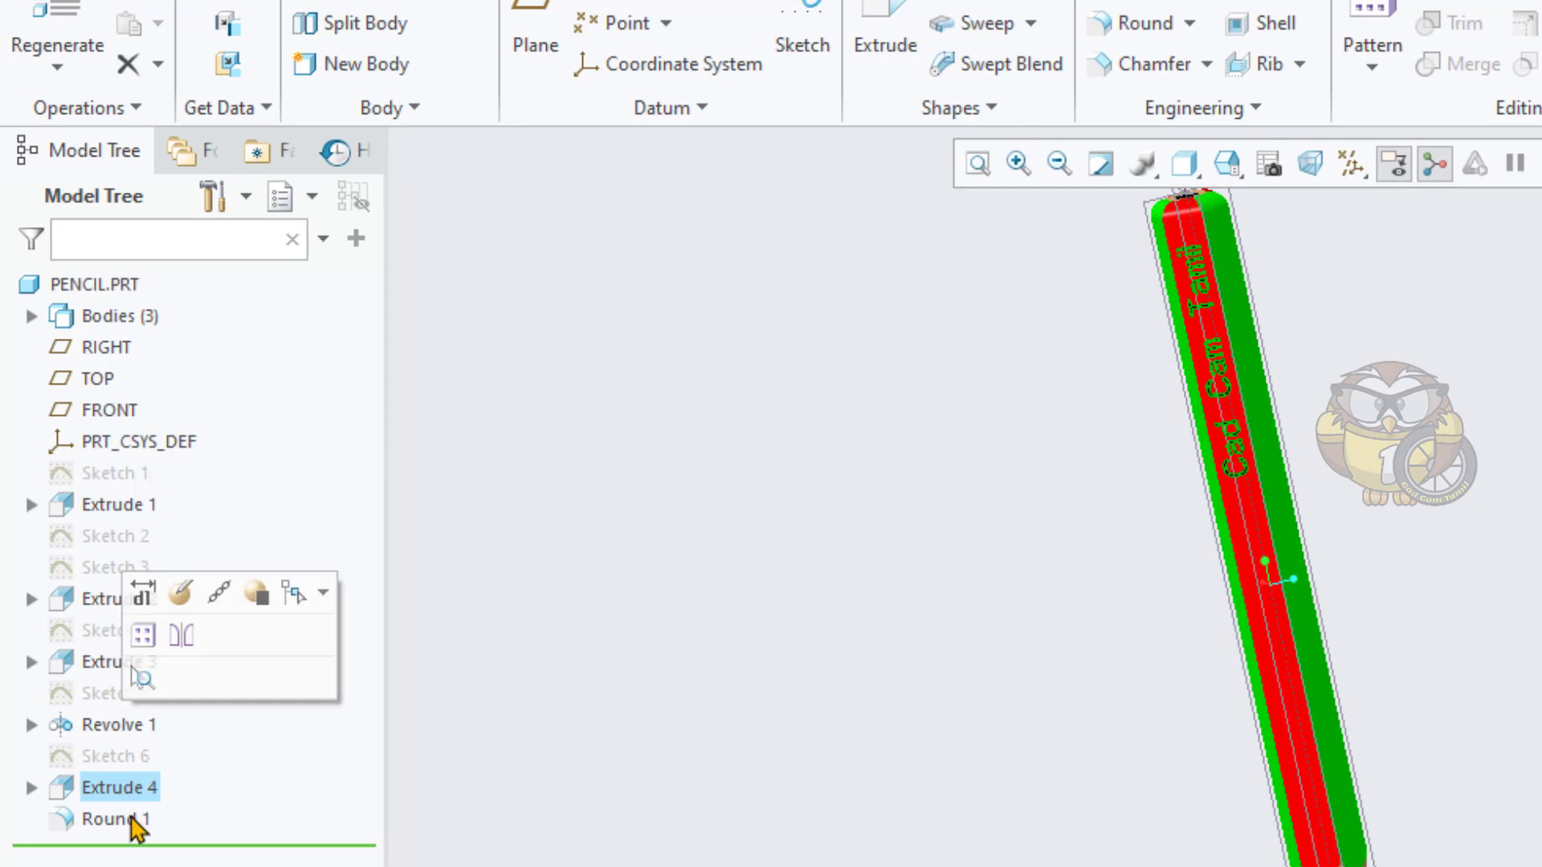
left_click(128, 823)
left_click(572, 711)
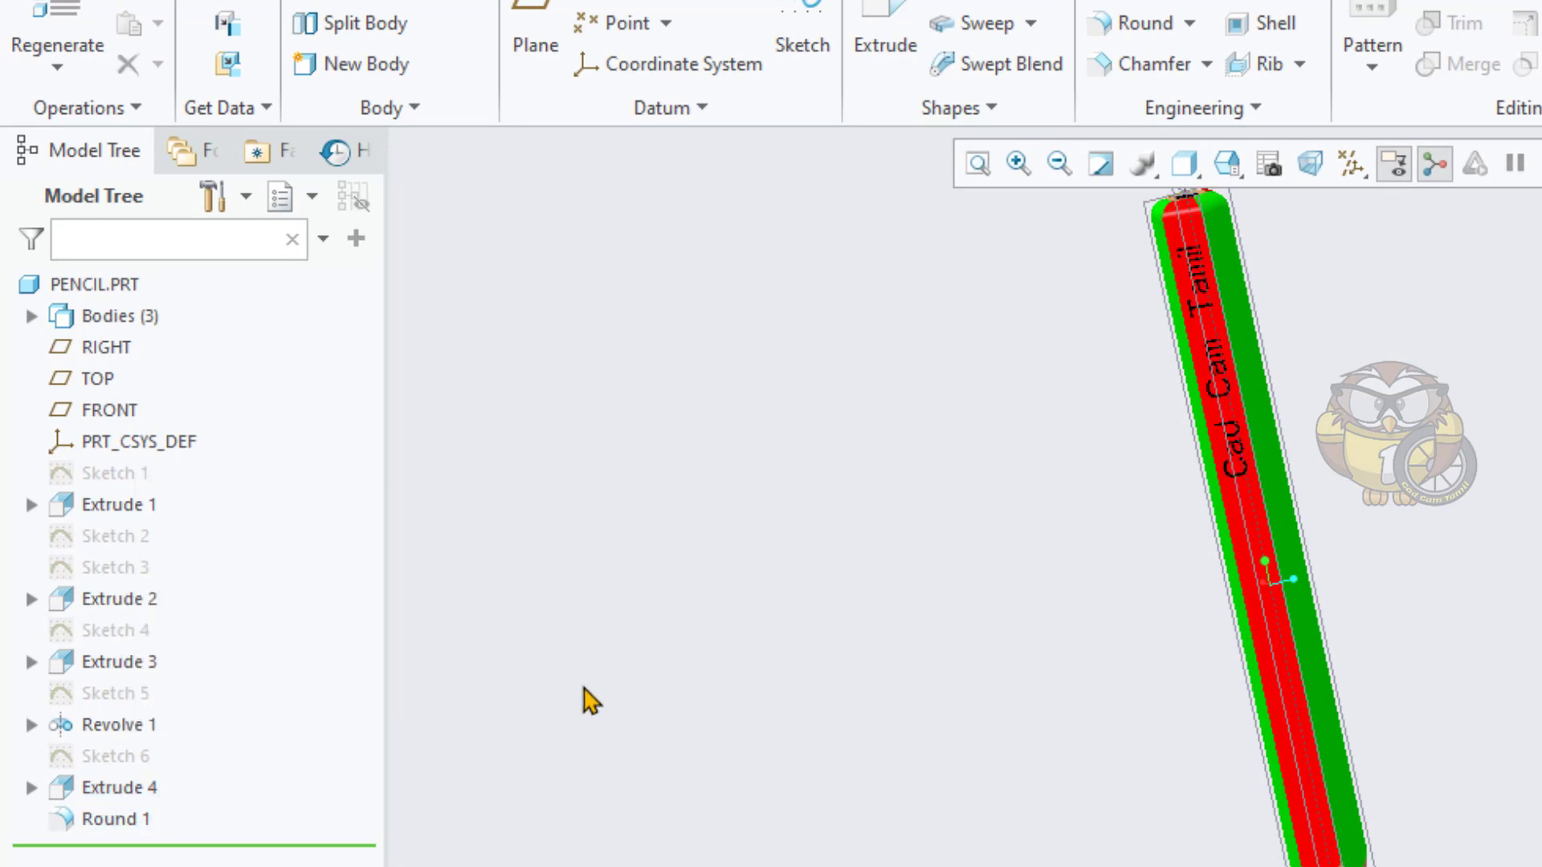
Roll the model back to just after Sketch 1 and open that sketch for editing, facing the sketch plane.
mouse_move(181, 847)
left_mouse_down()
mouse_move(195, 582)
mouse_move(181, 460)
left_mouse_up()
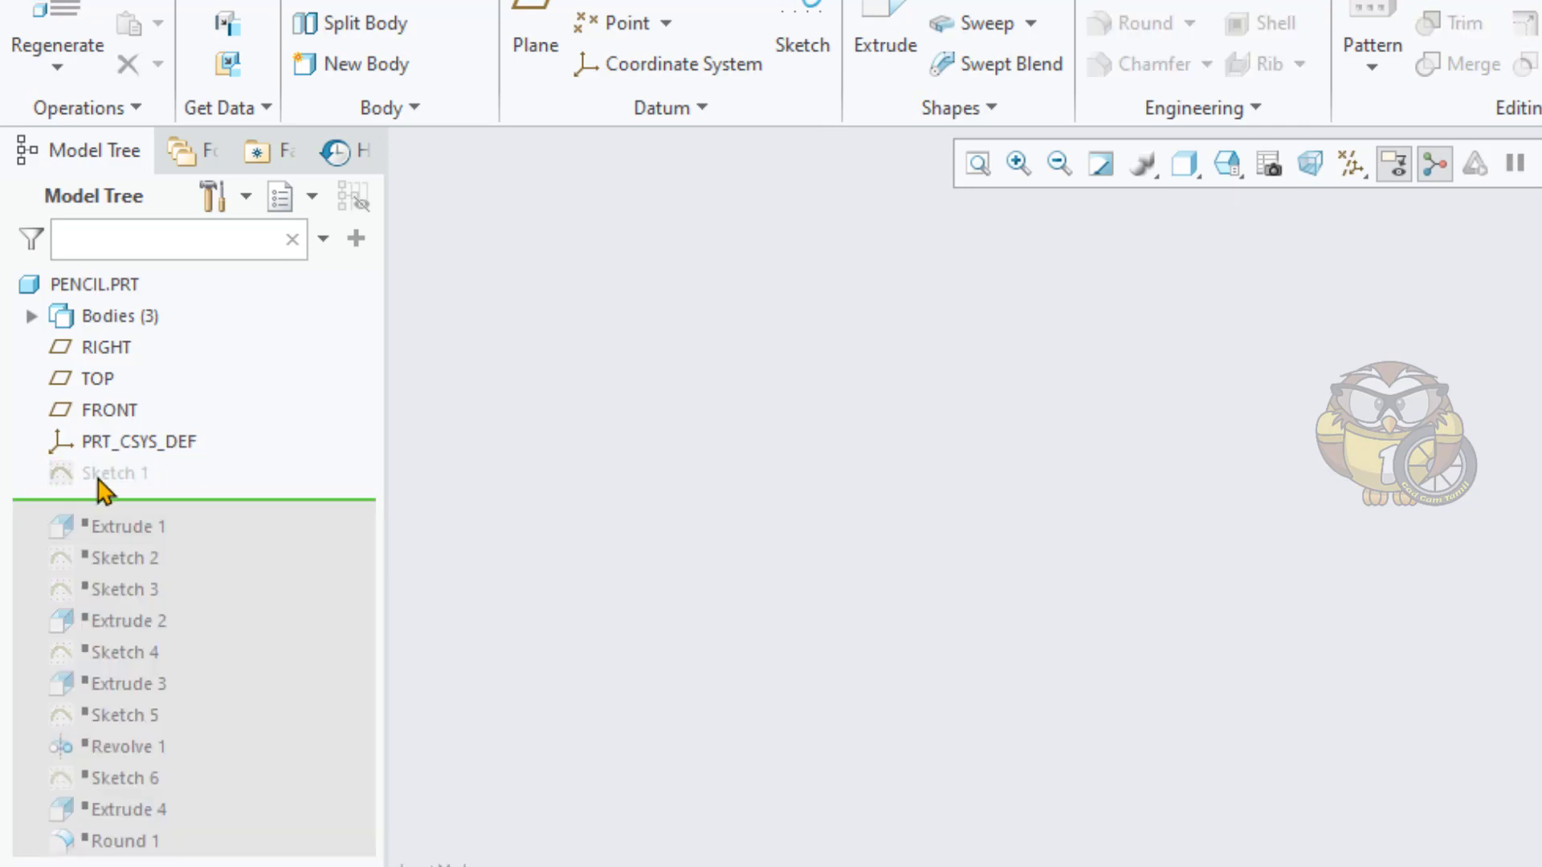
left_click(100, 476)
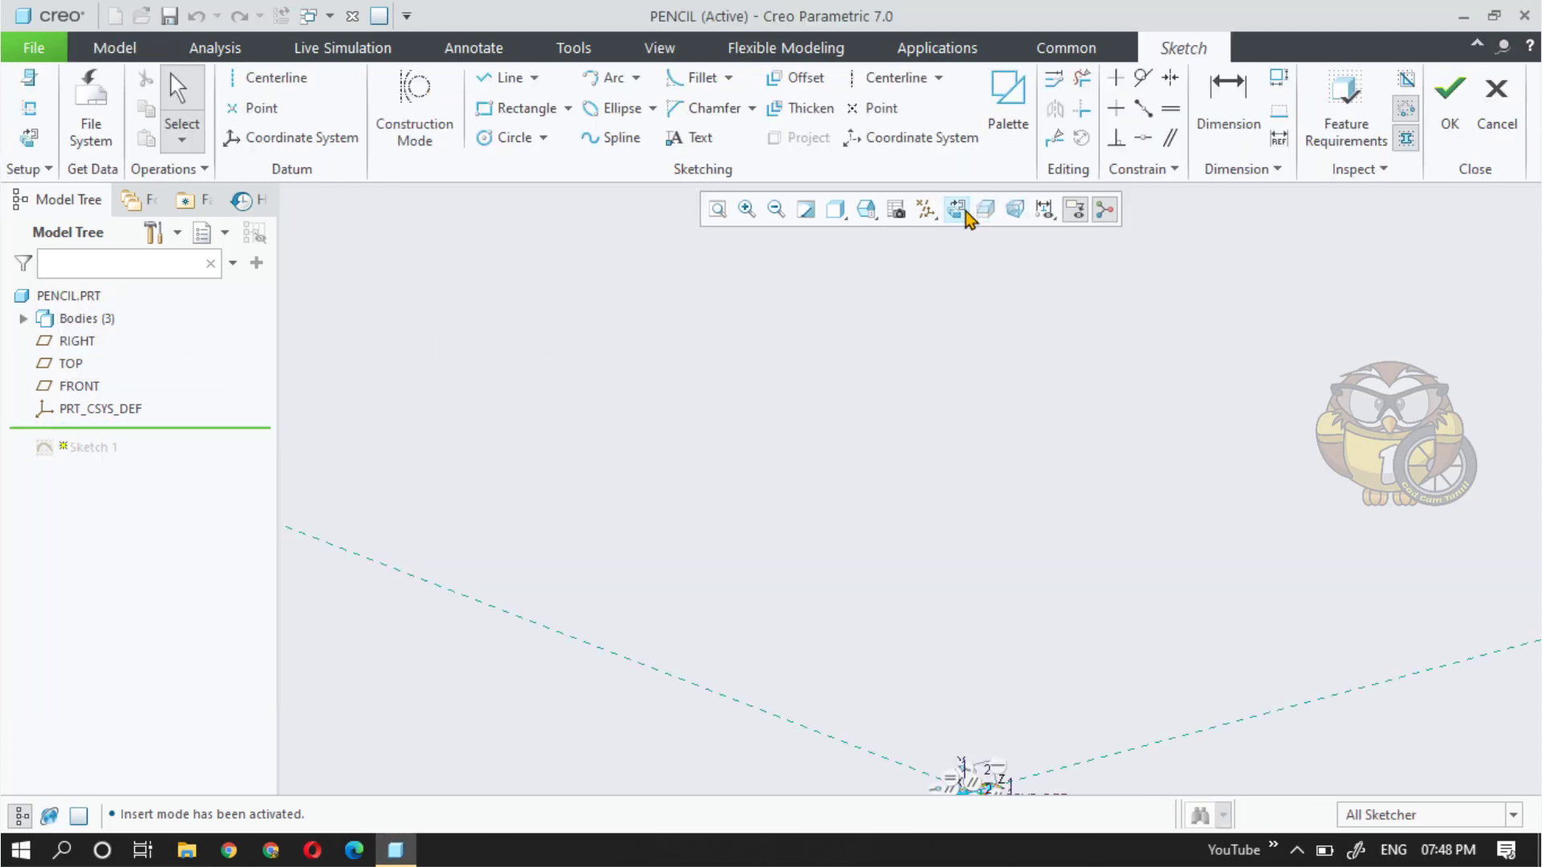
left_click(961, 210)
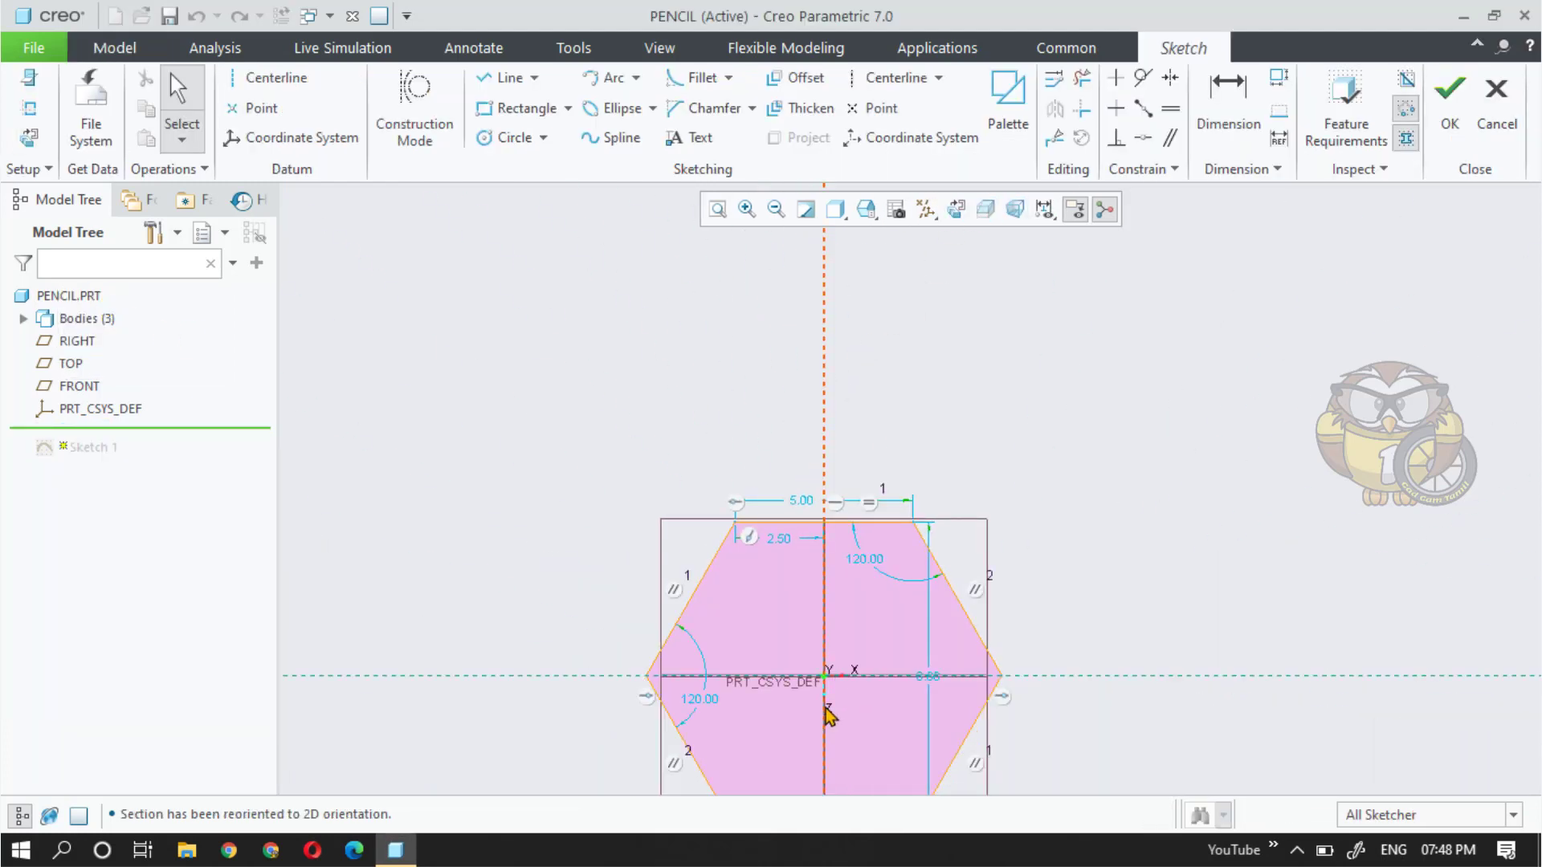
scroll(781, 394, "up", 2)
scroll(853, 558, "down", 2)
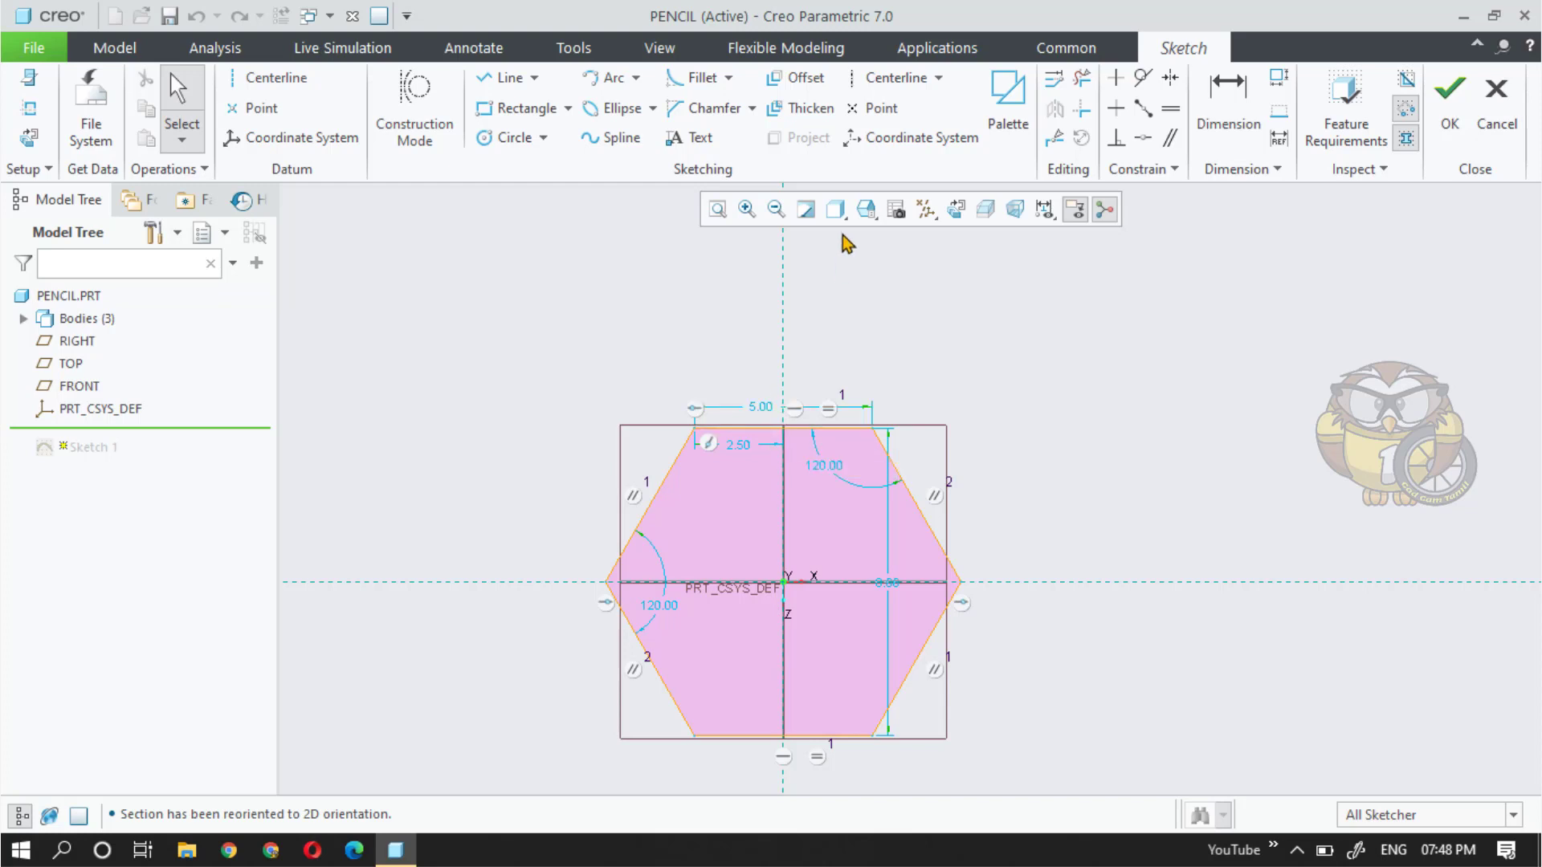
Look up the 6-Sided Hexagon among the Sketcher Palette polygons and close Sketch 1 without adding a shape.
left_click(1027, 152)
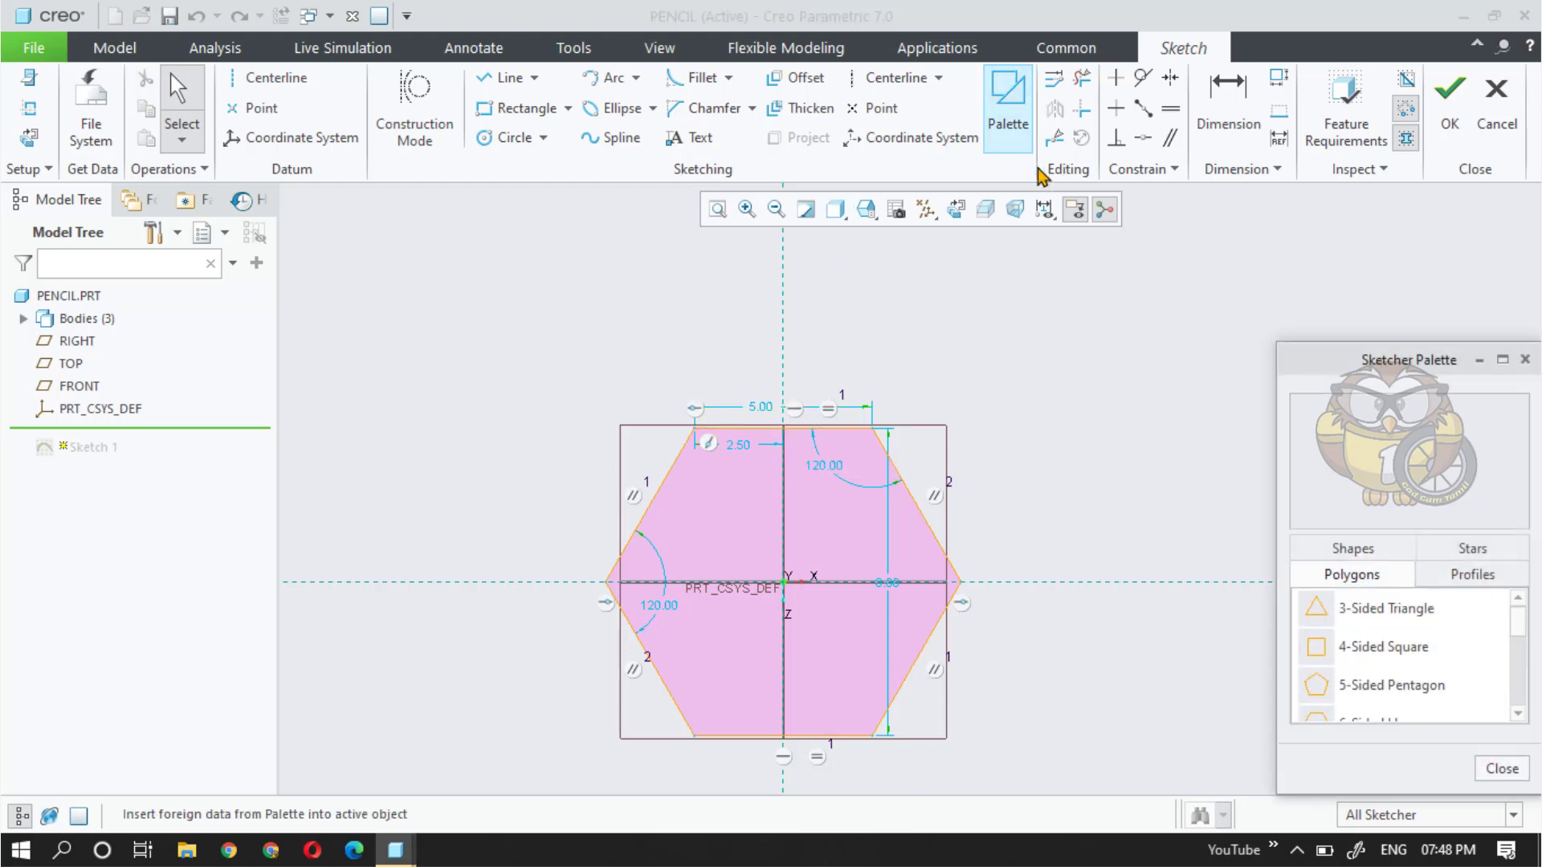
left_click_drag(1302, 358, 1137, 276)
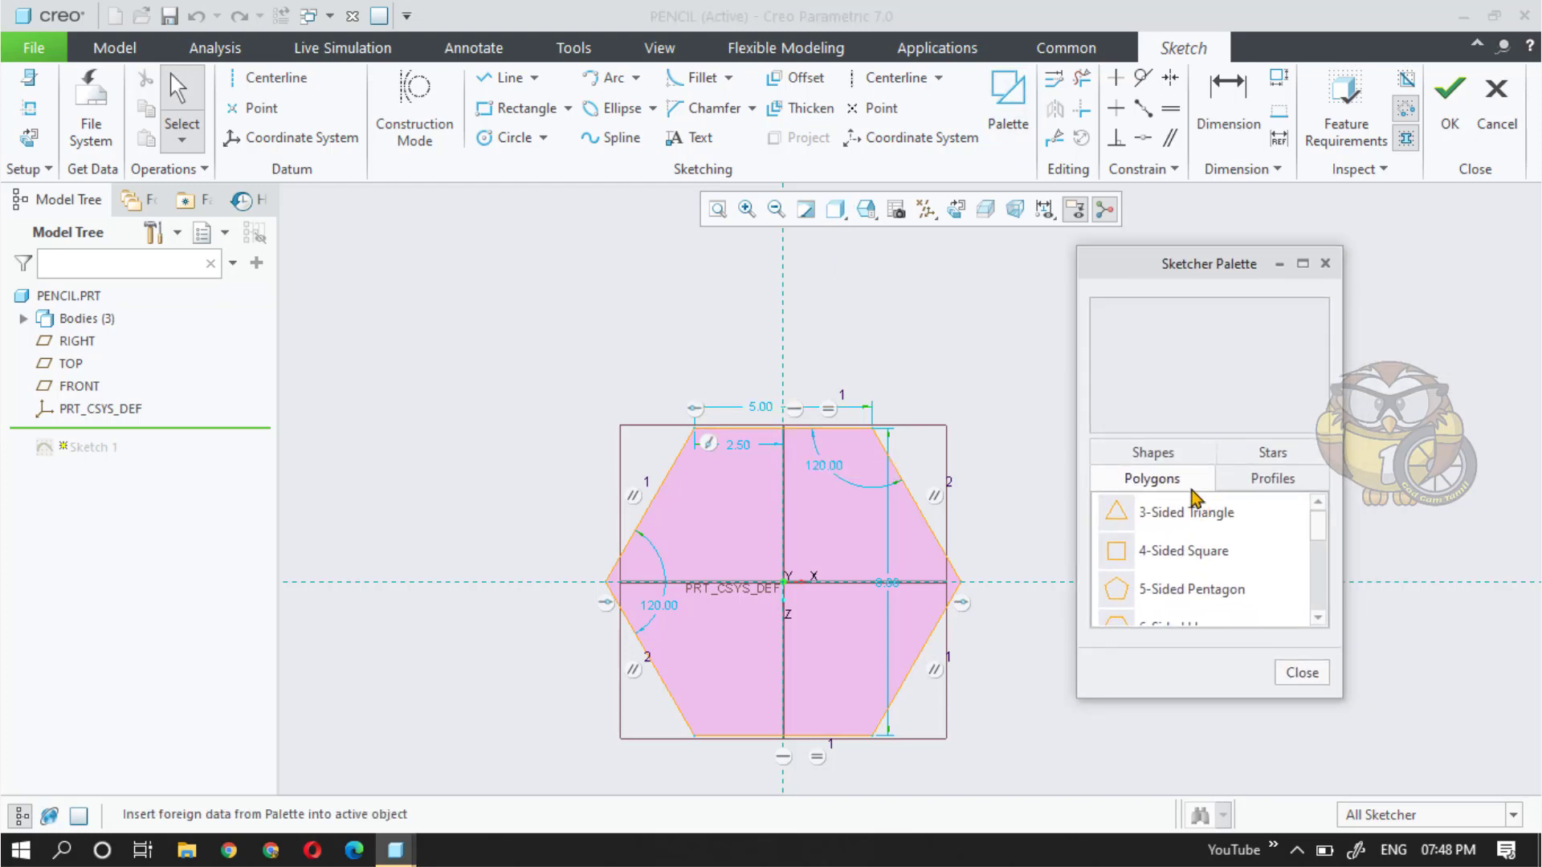
scroll(1192, 615, "down", 1)
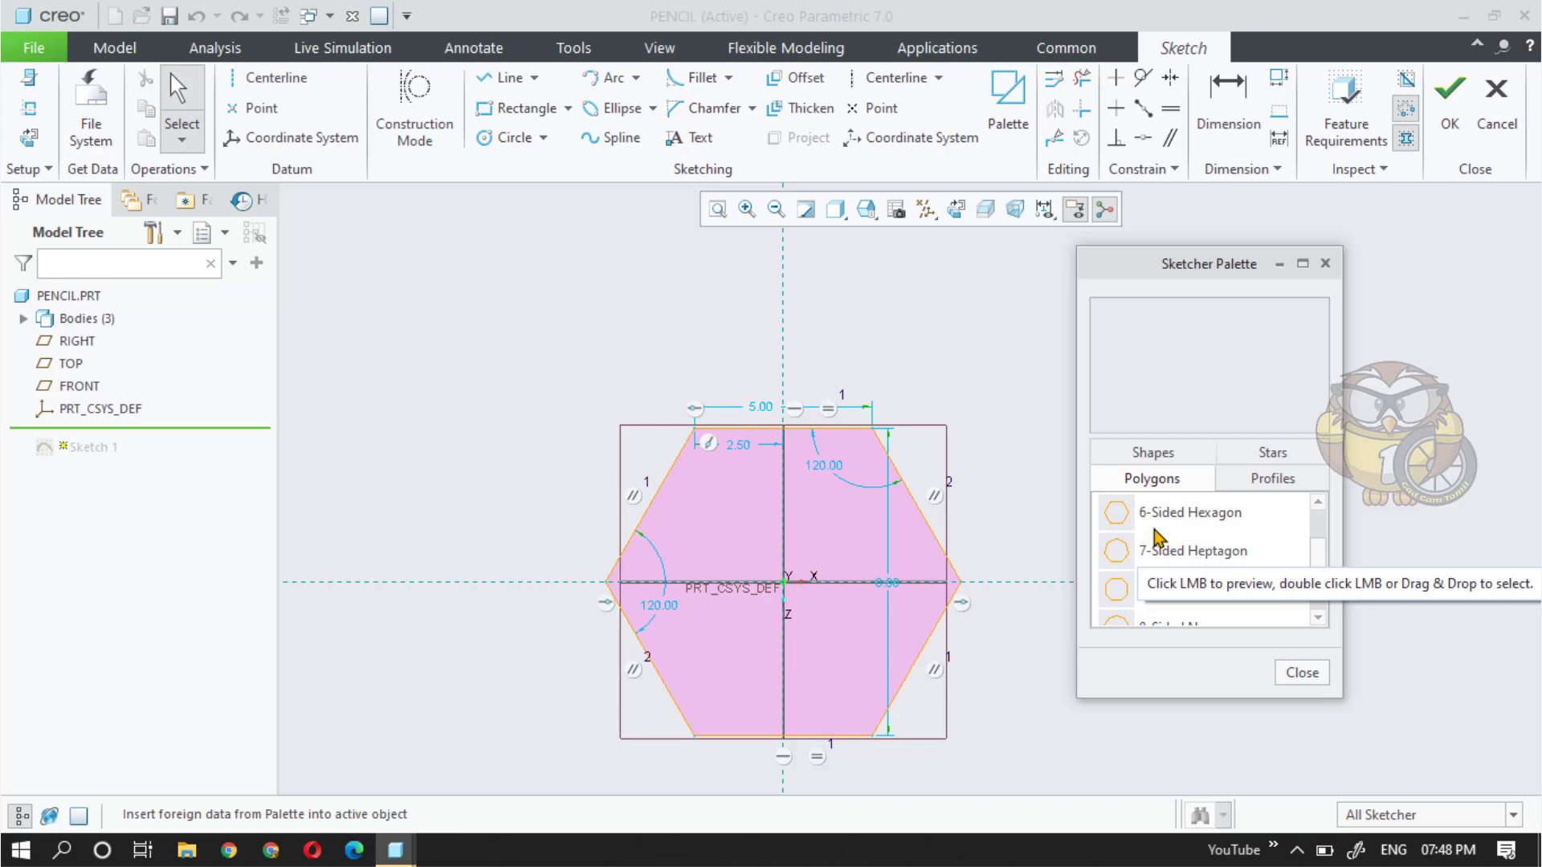
left_click(1317, 677)
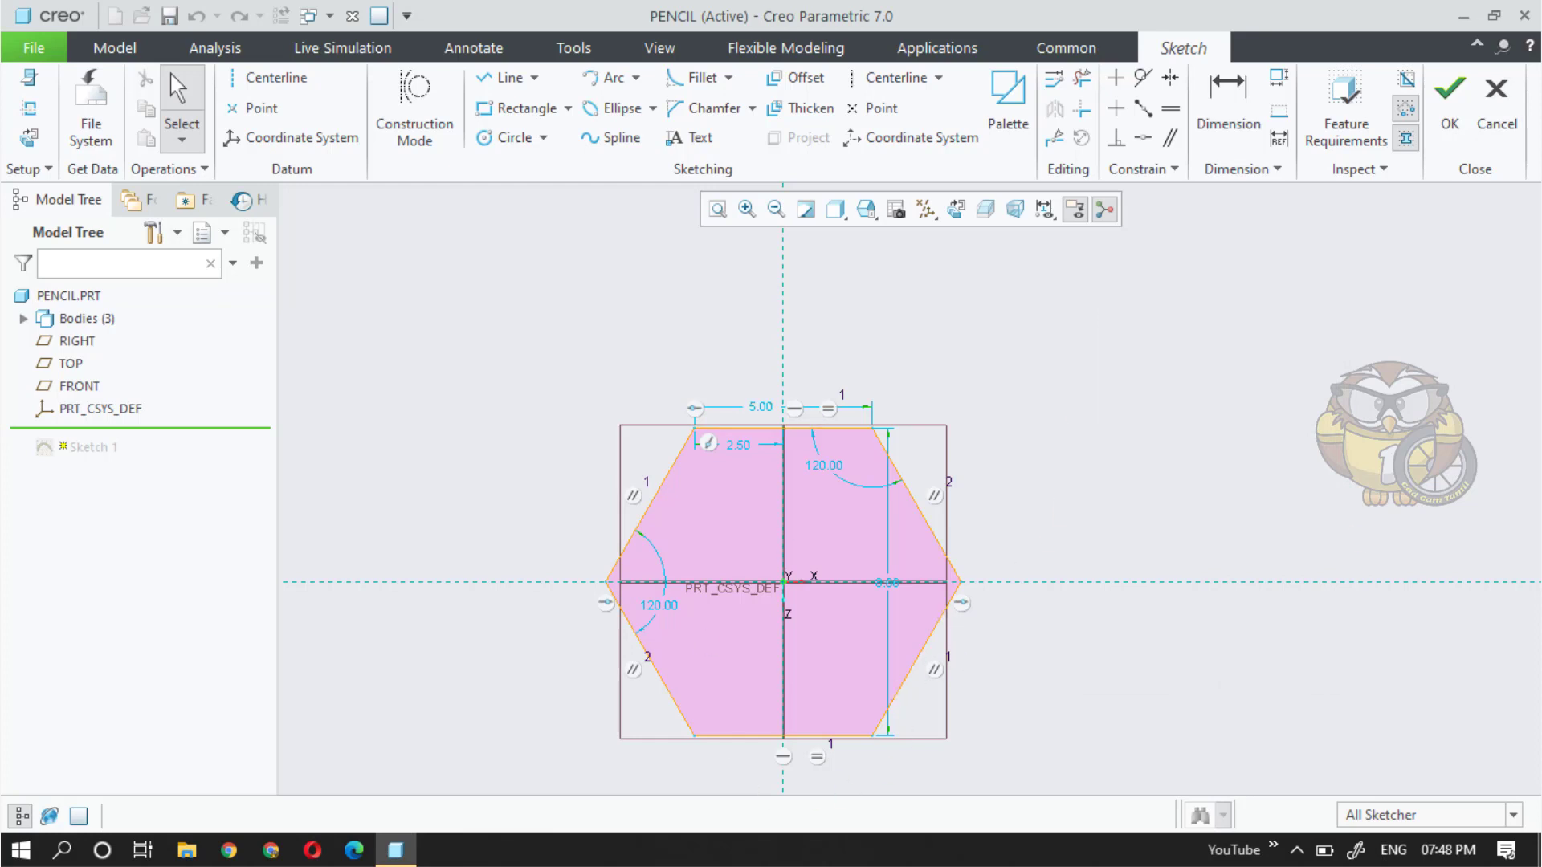
left_click(1450, 93)
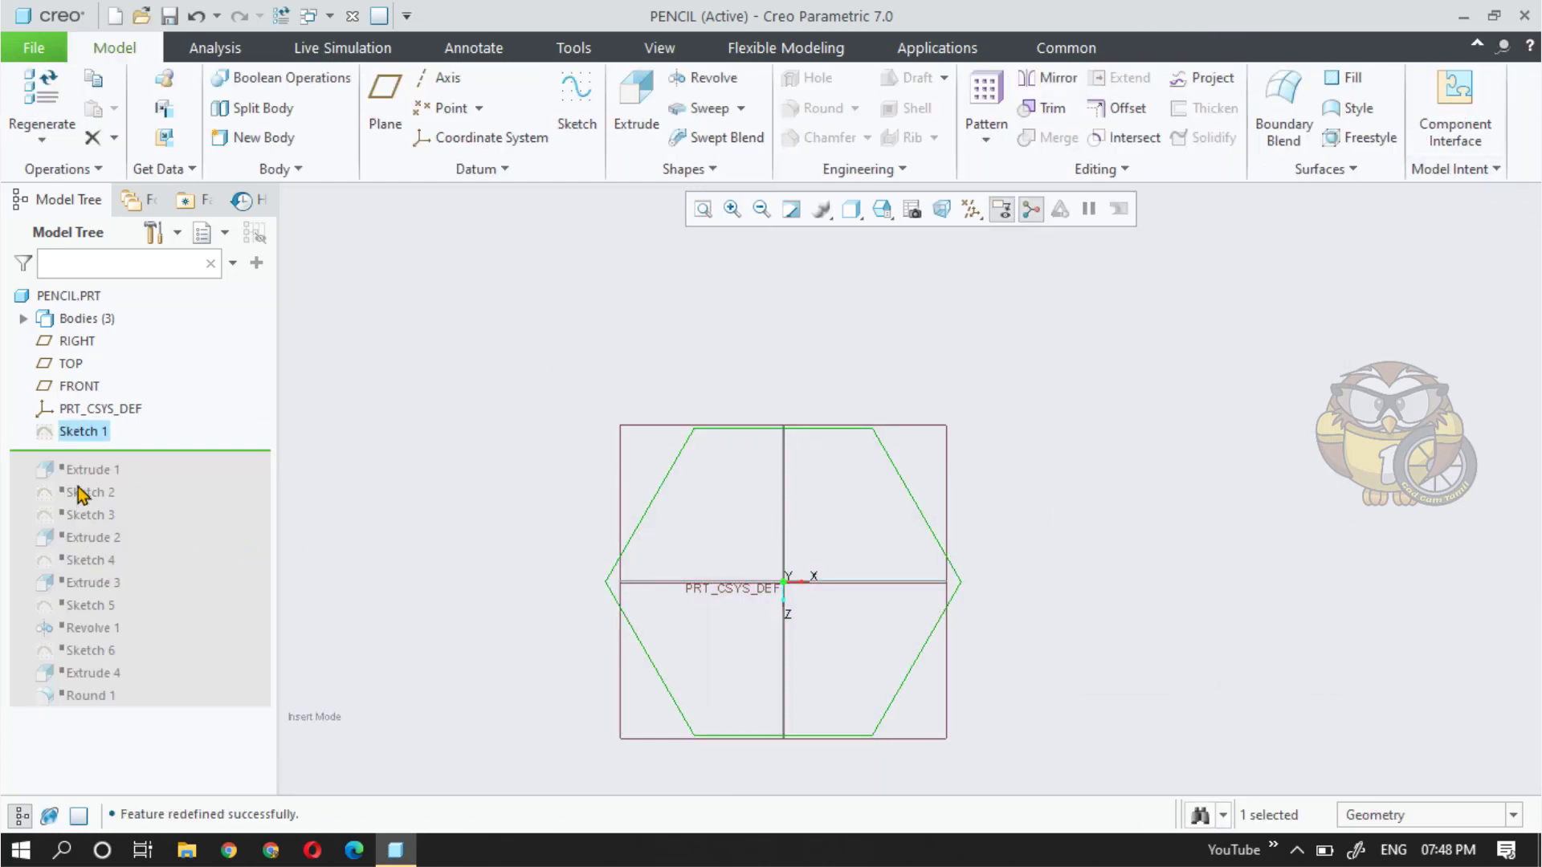
Roll the model forward past Extrude 1 and examine the extruded hexagonal pencil body from several sides.
left_click_drag(92, 455, 89, 475)
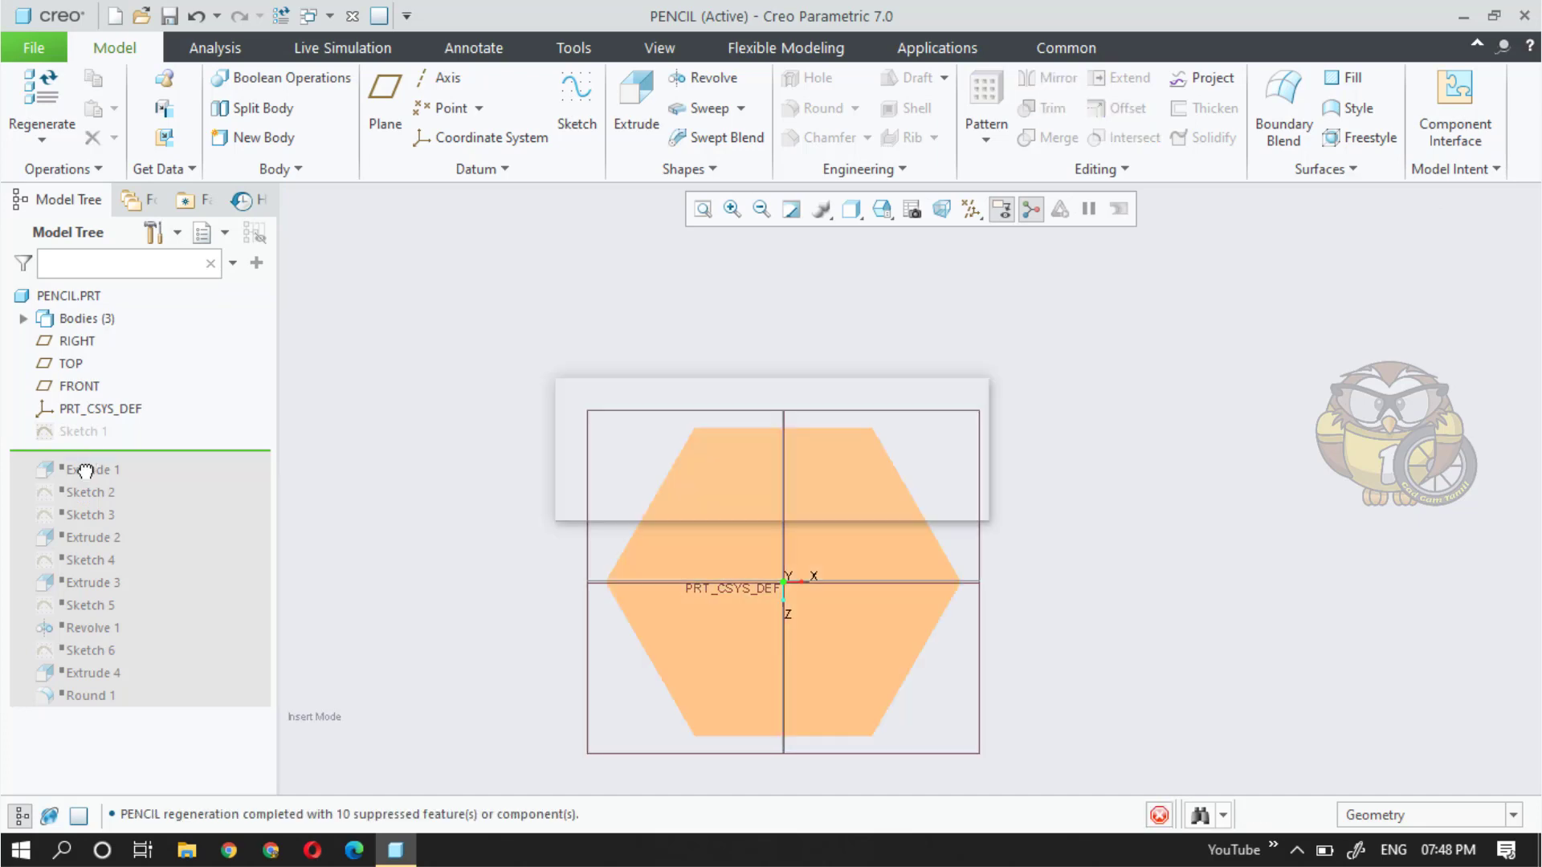
scroll(1146, 371, "down", 3)
mouse_move(1146, 371)
middle_mouse_down()
mouse_move(902, 506)
mouse_move(1106, 406)
mouse_move(998, 450)
mouse_move(1077, 451)
middle_mouse_up()
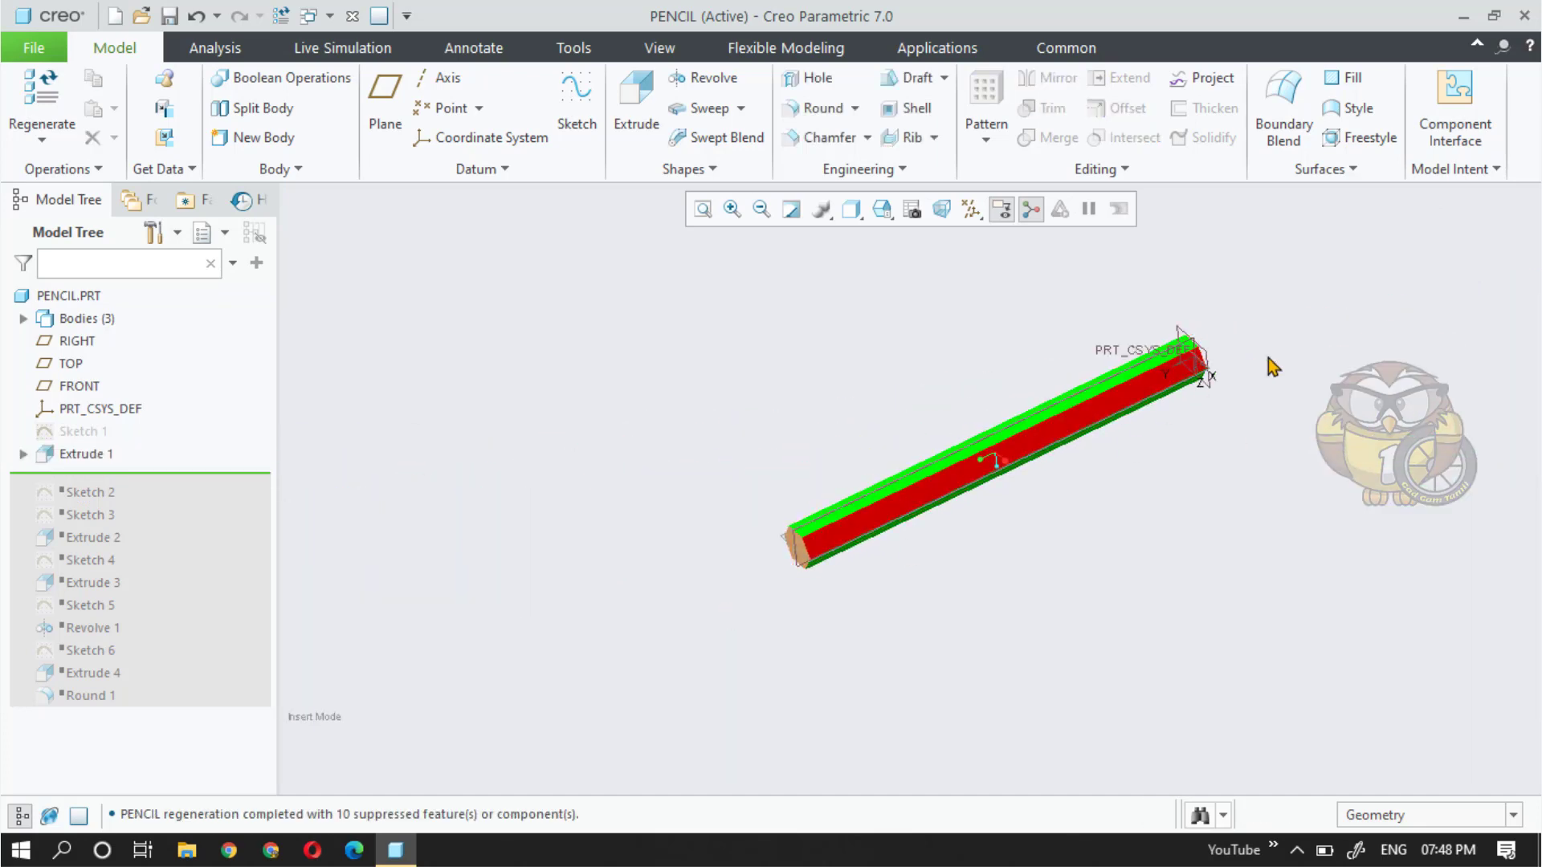
scroll(1189, 394, "up", 2)
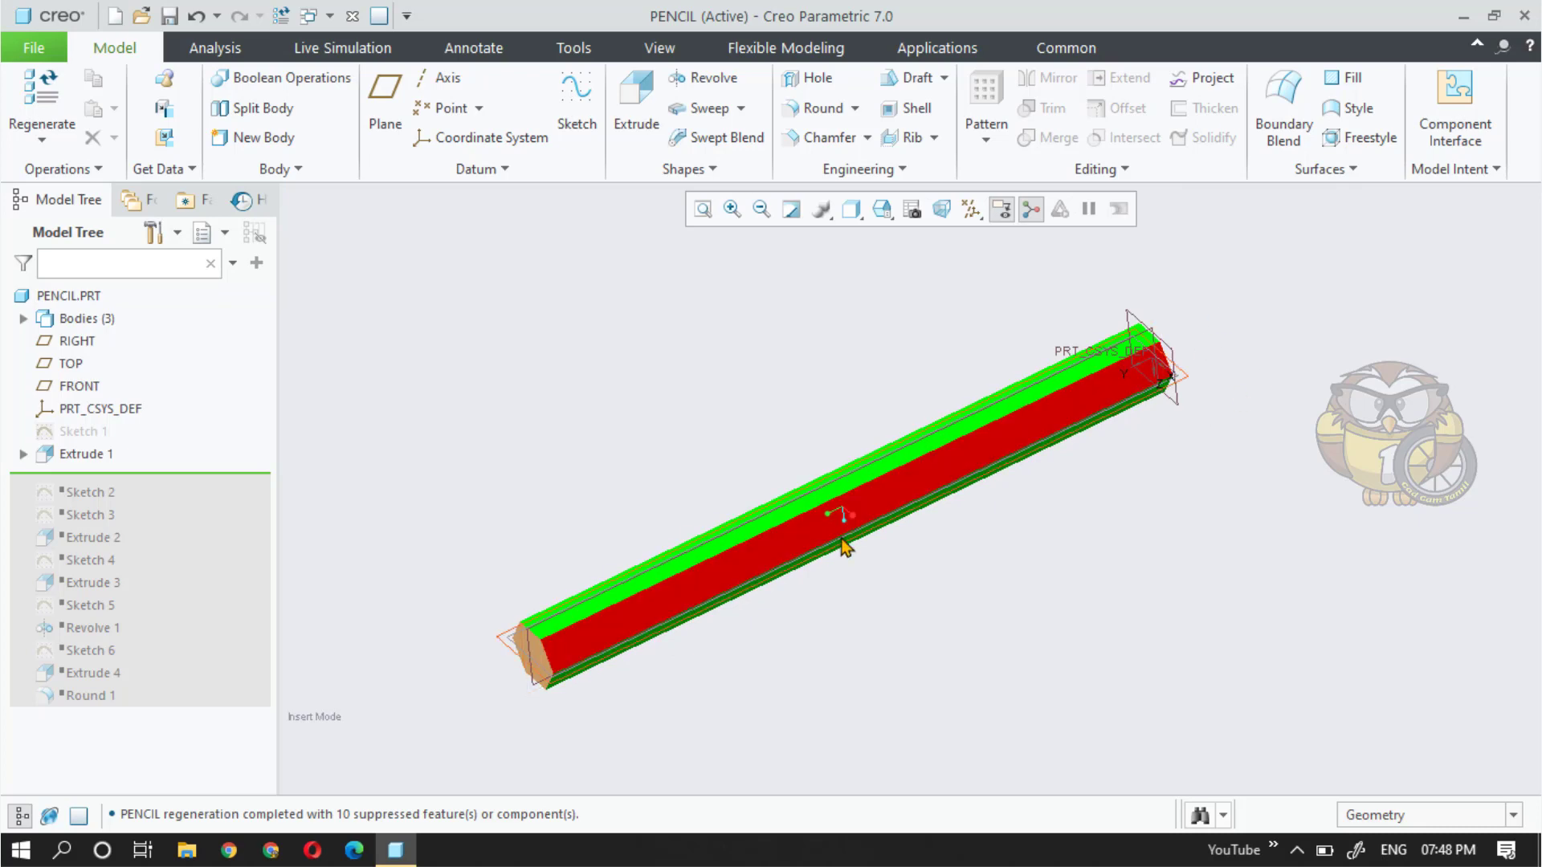
mouse_move(860, 544)
middle_mouse_down()
mouse_move(881, 589)
mouse_move(825, 498)
mouse_move(813, 509)
mouse_move(850, 547)
middle_mouse_up()
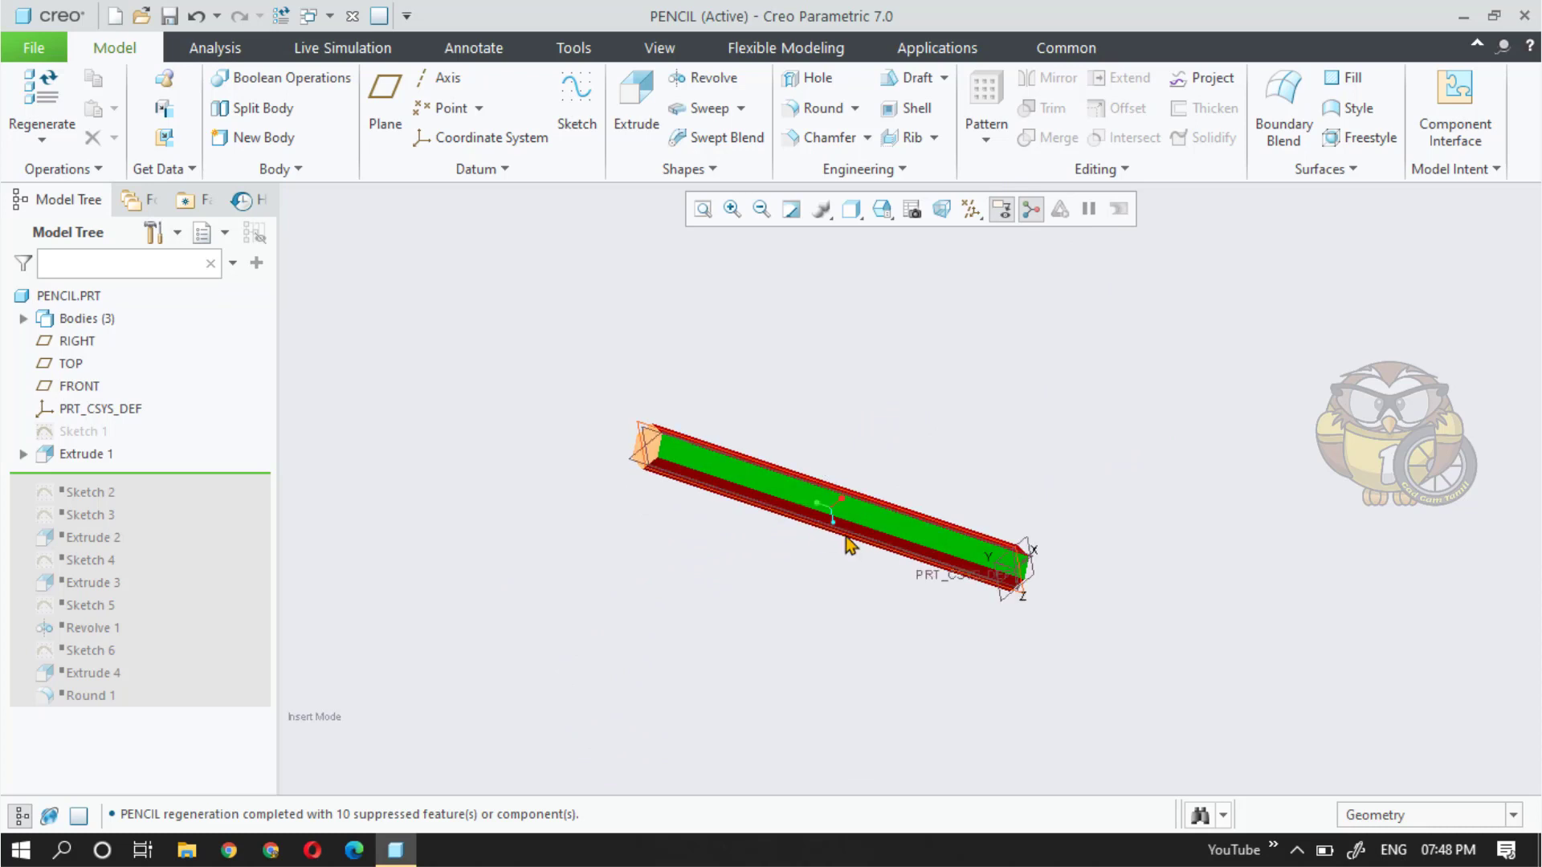
scroll(850, 547, "down", 3)
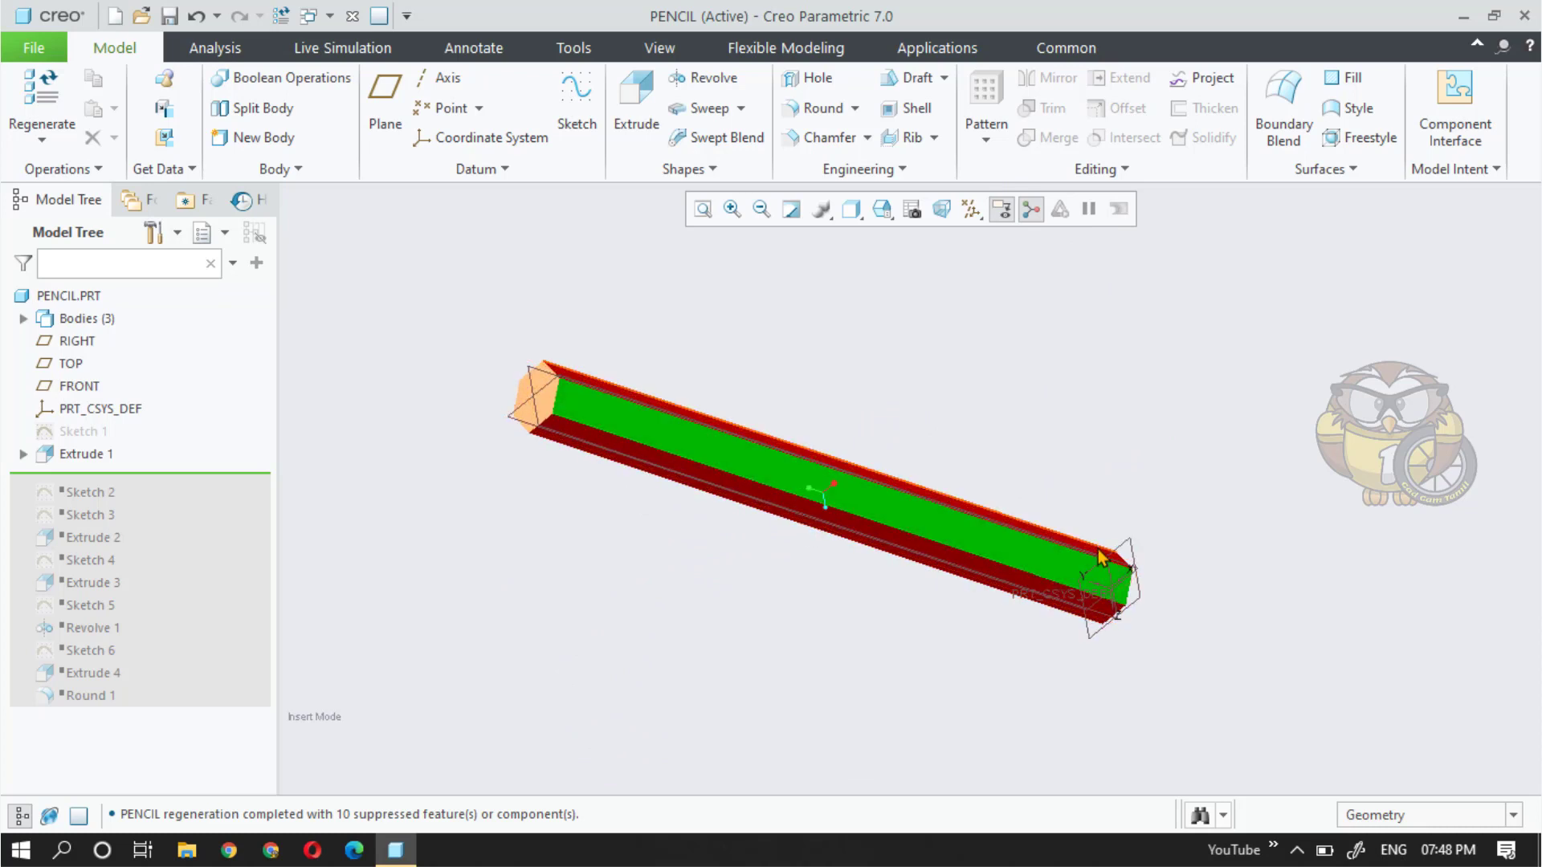
Roll the model forward past Sketch 2 and open that sketch for editing, facing the sketch plane.
left_click_drag(175, 479, 167, 508)
left_click(69, 479)
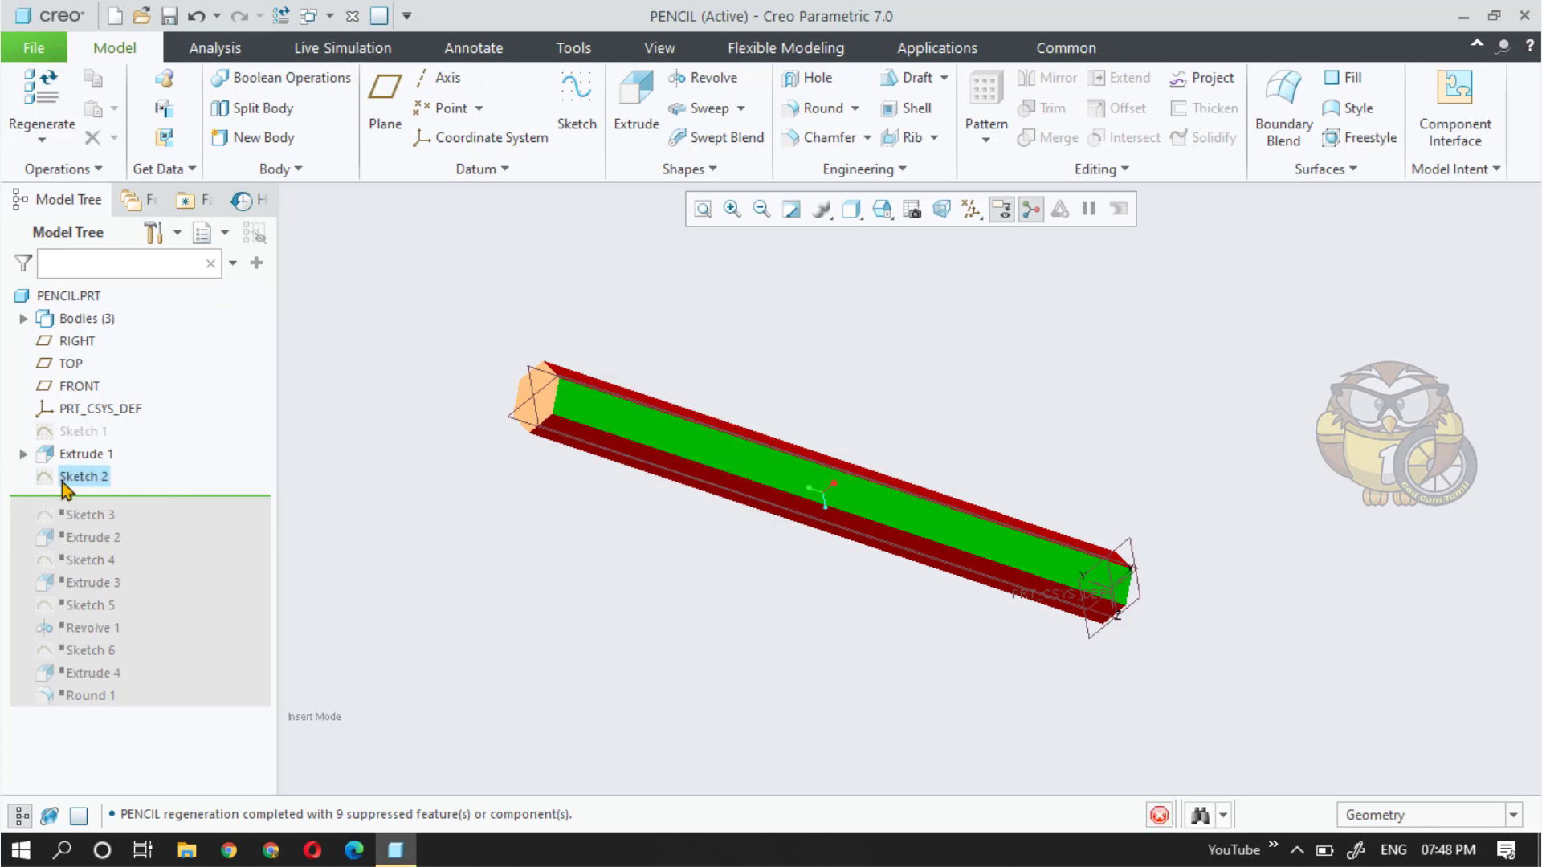
middle_click_drag(420, 498, 446, 437)
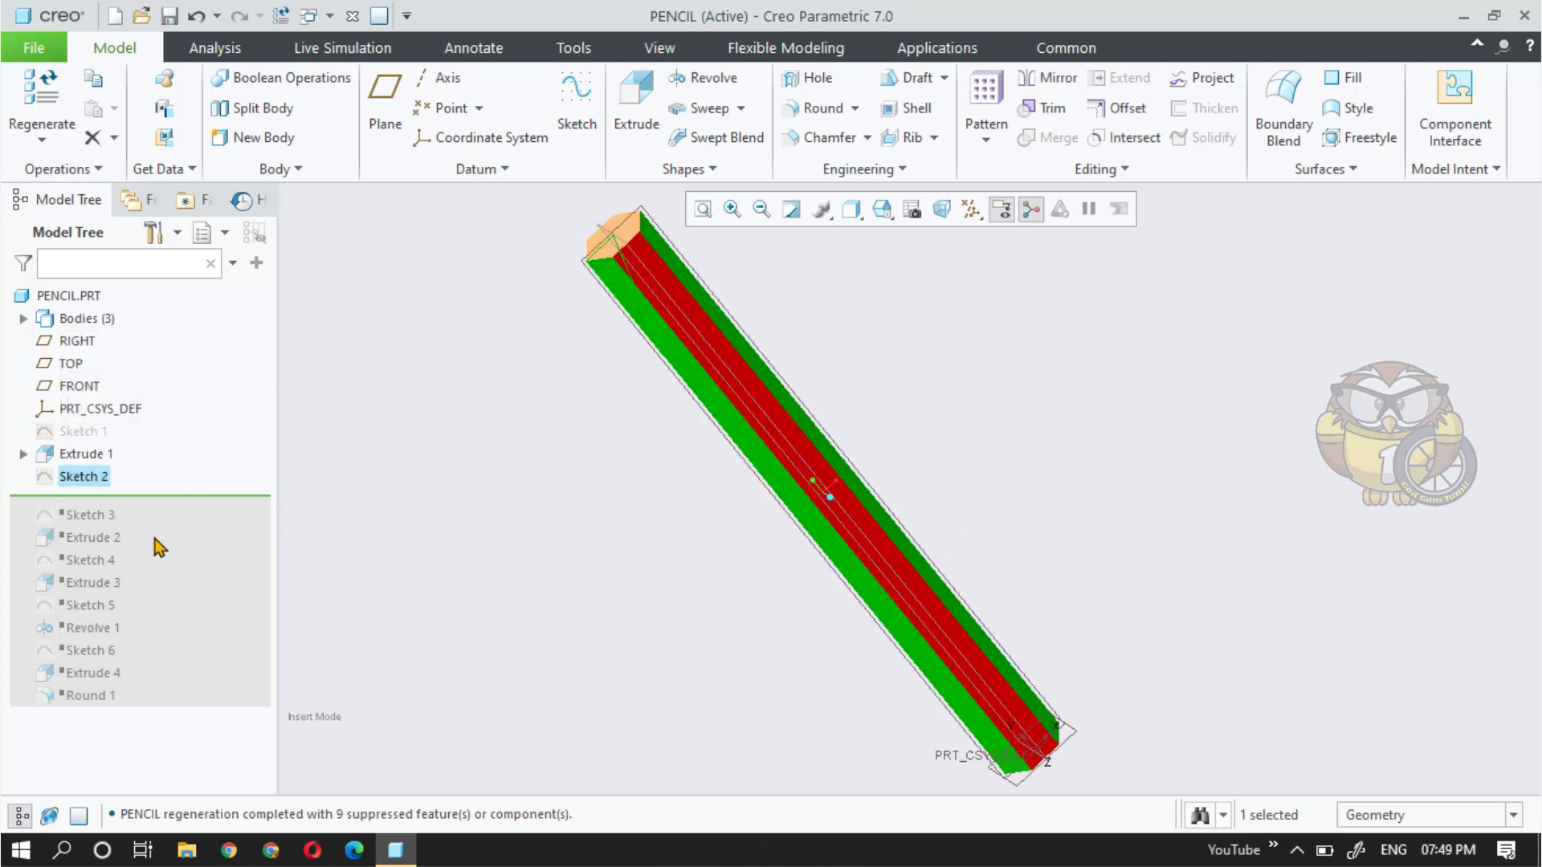
right_click(90, 480)
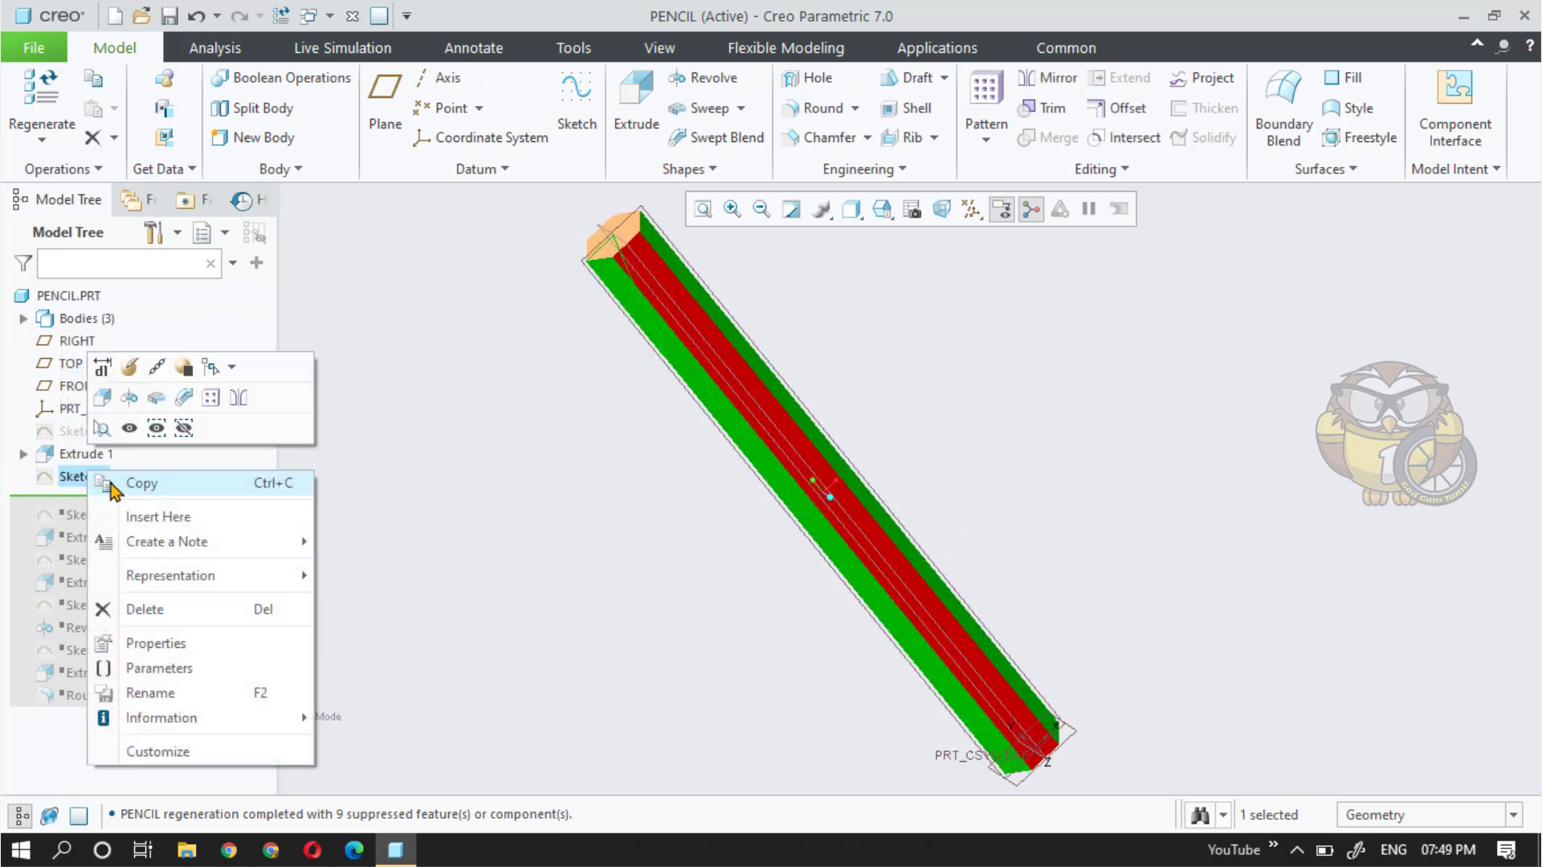
left_click(131, 368)
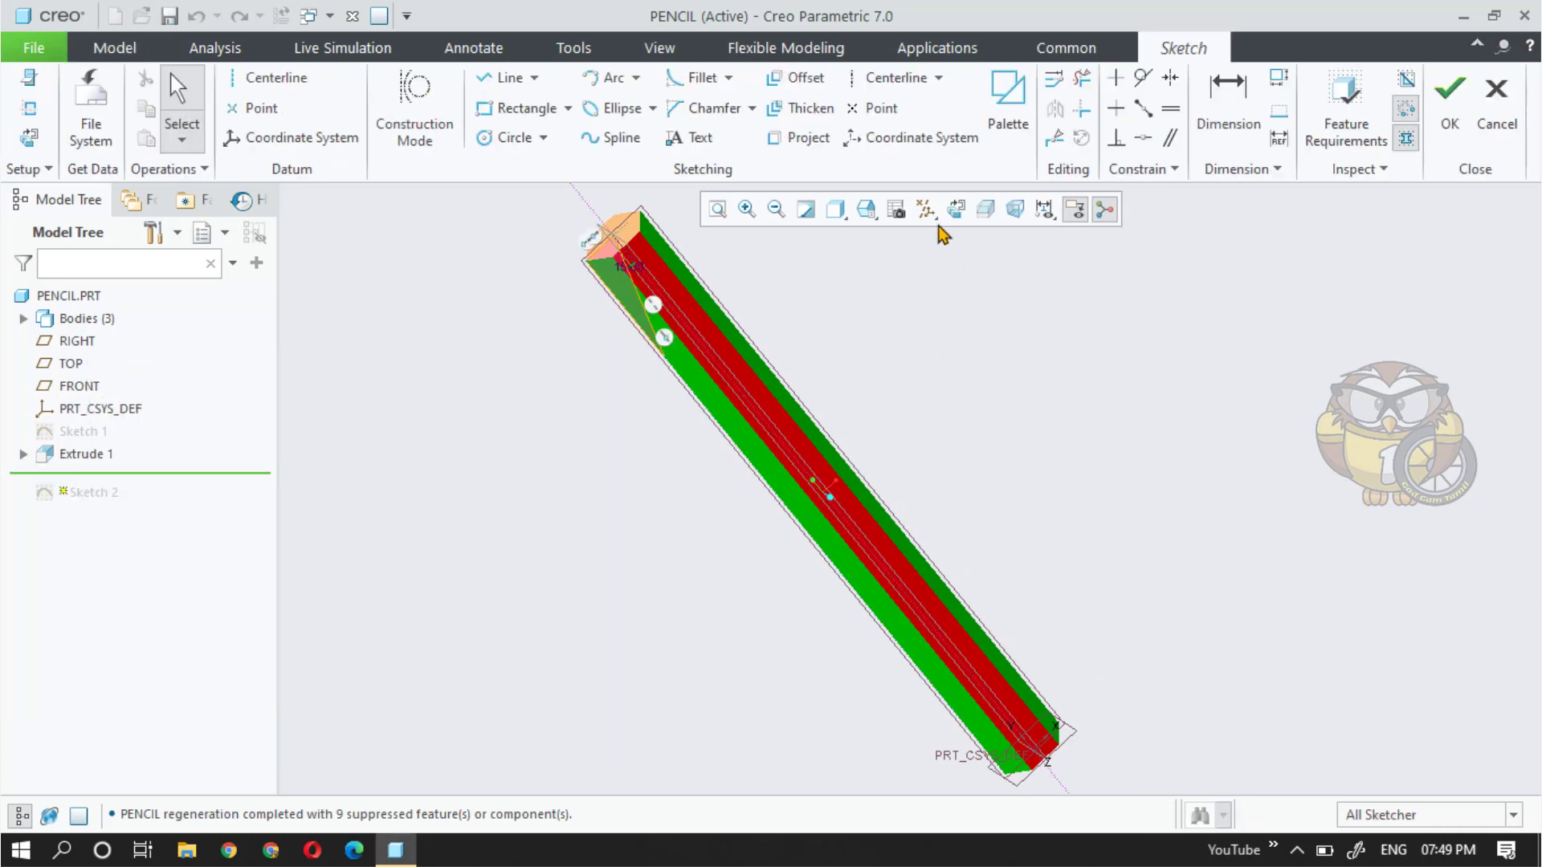
left_click(955, 210)
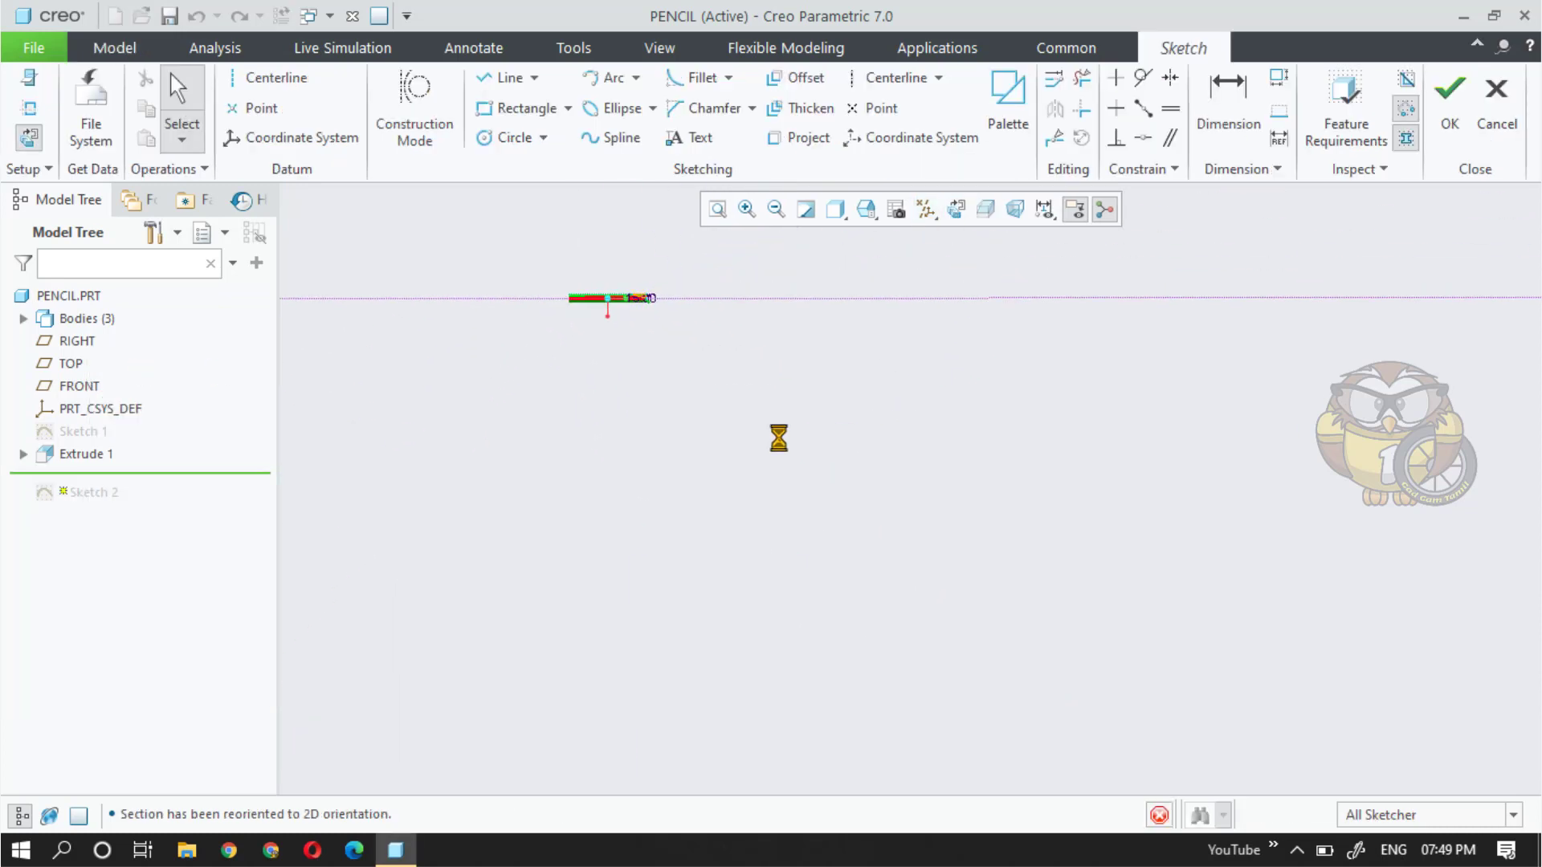
Display the model without hidden lines, move Sketch 2's angle dimension clear of the triangular profile, and accept the sketch.
left_click(718, 208)
scroll(1222, 495, "down", 5)
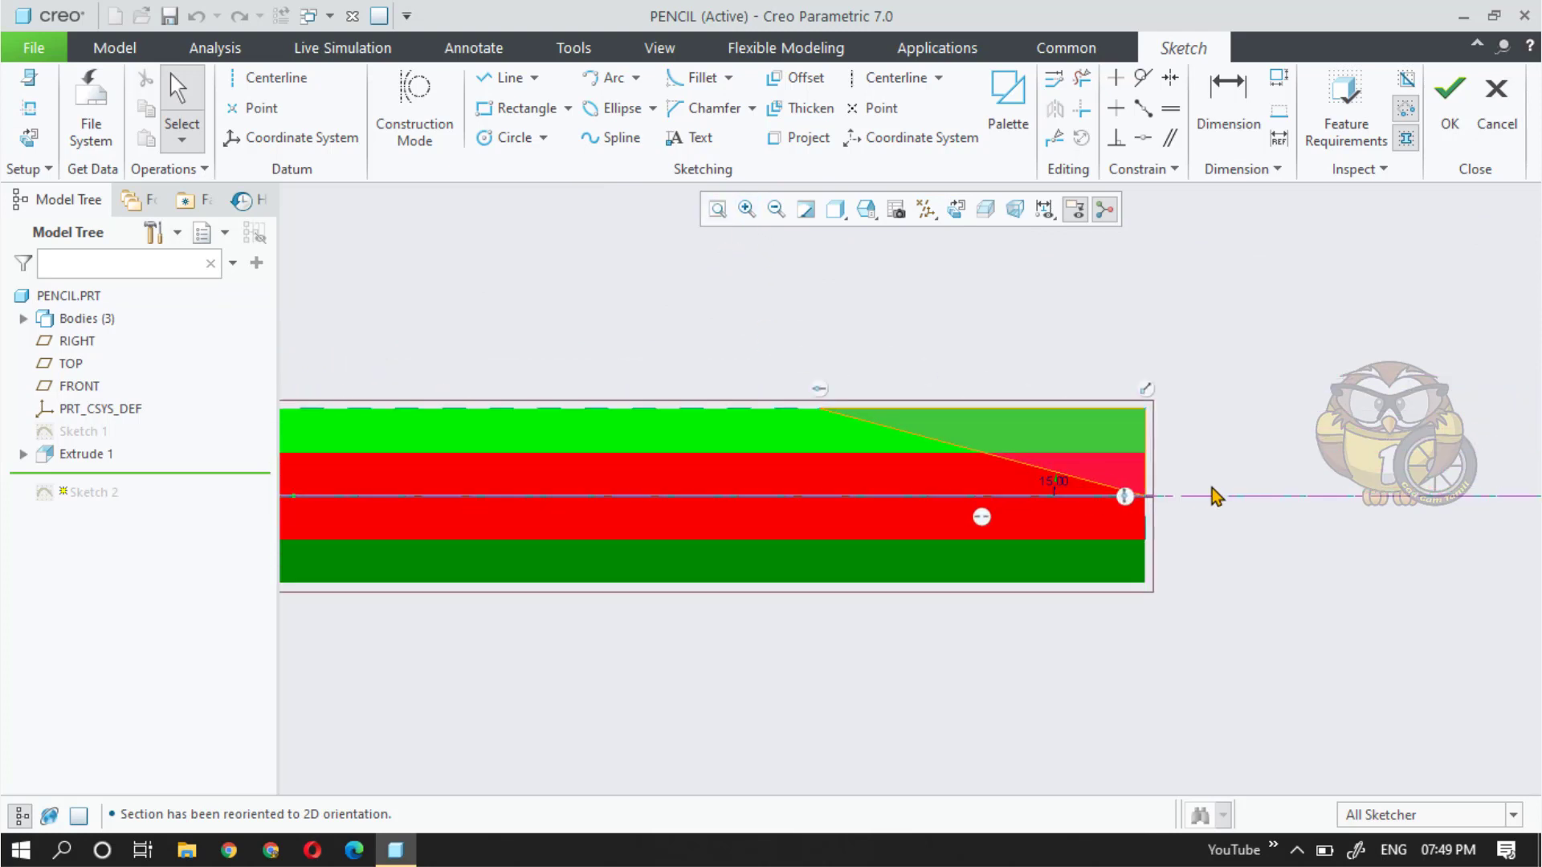
left_click(836, 213)
left_click(870, 311)
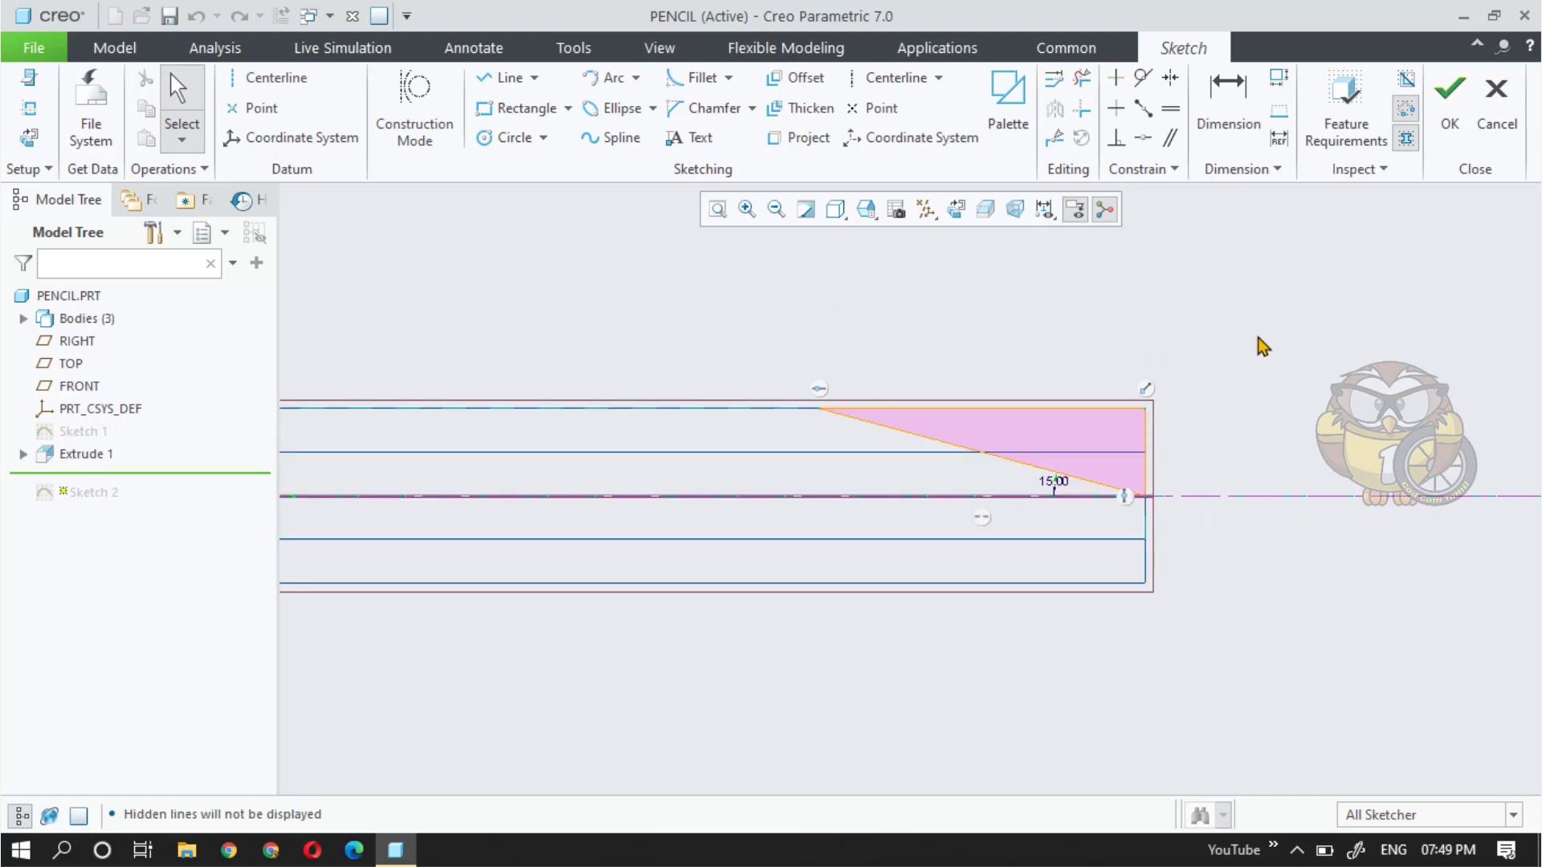
scroll(1303, 414, "up", 2)
left_click_drag(1167, 470, 813, 415)
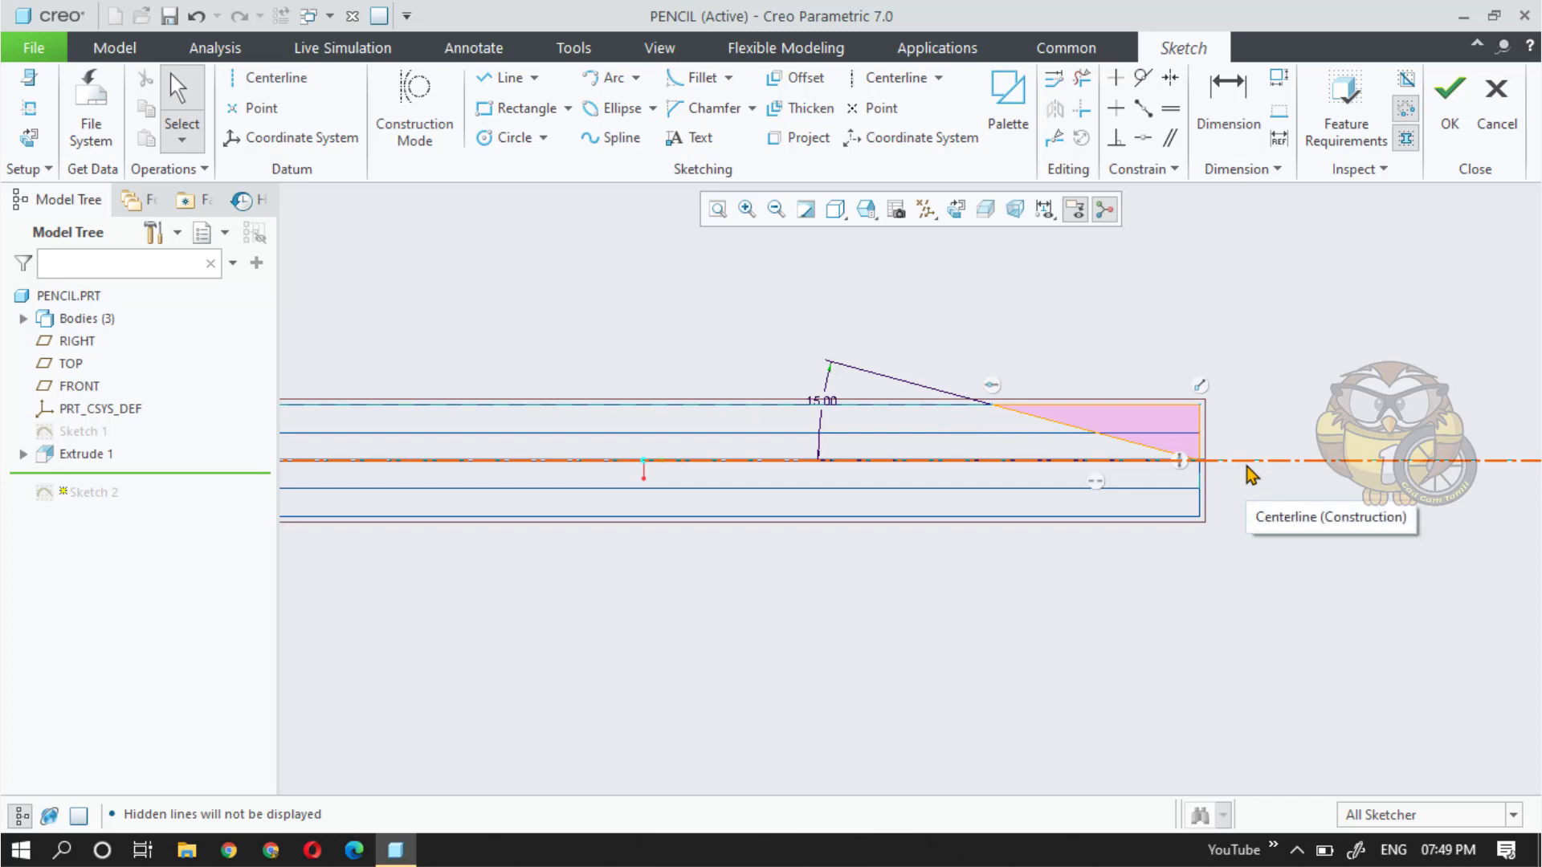
left_click(1450, 120)
Restore the shaded display and roll the model forward to include Sketch 3, the circle on the pencil's hexagonal end face.
left_click(848, 215)
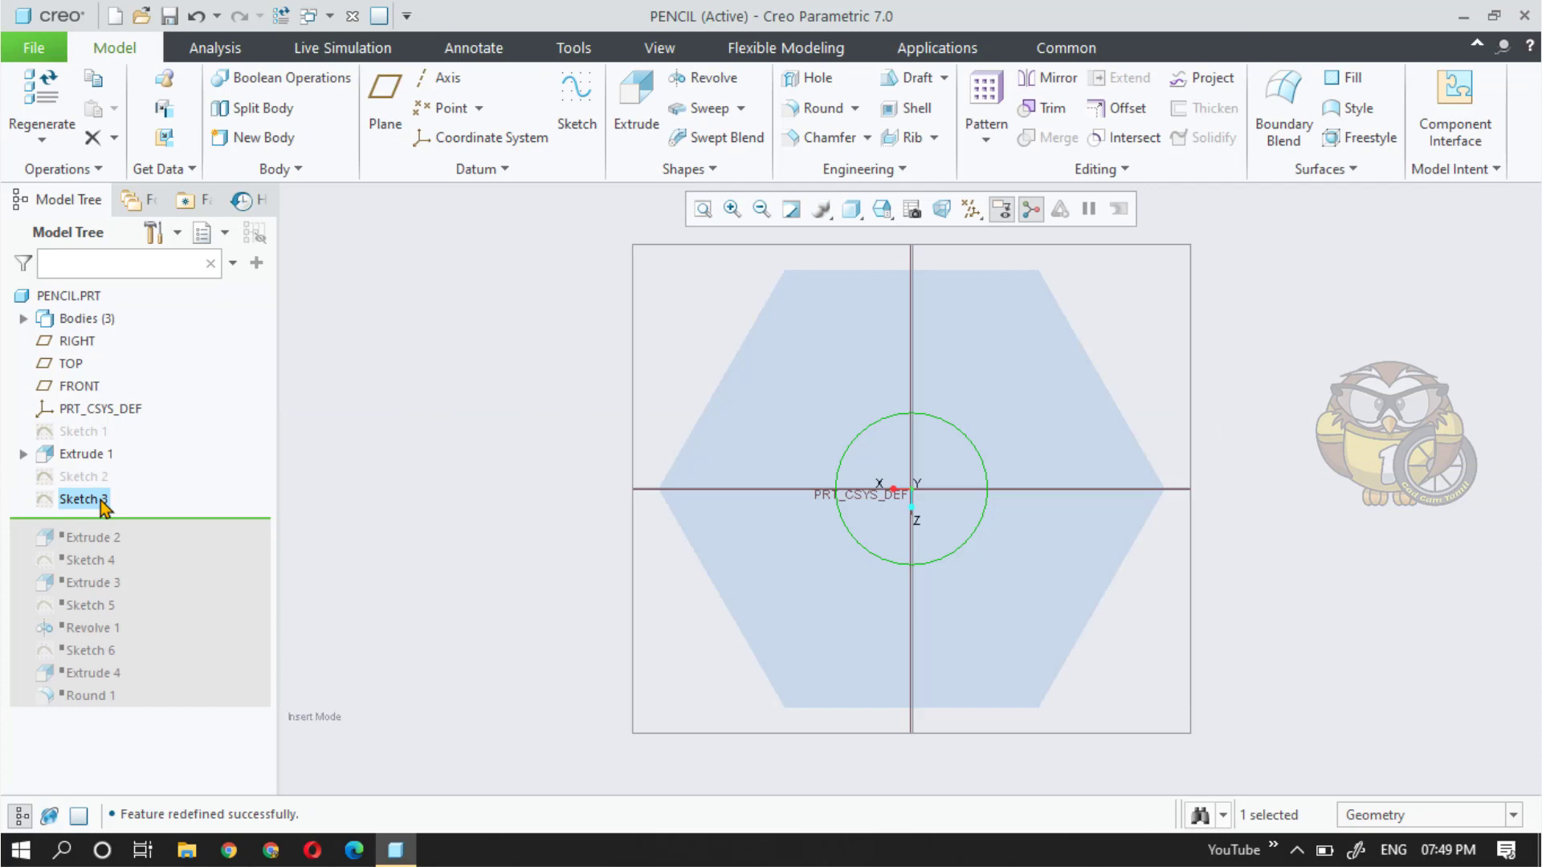
left_click(103, 506)
left_click(391, 494)
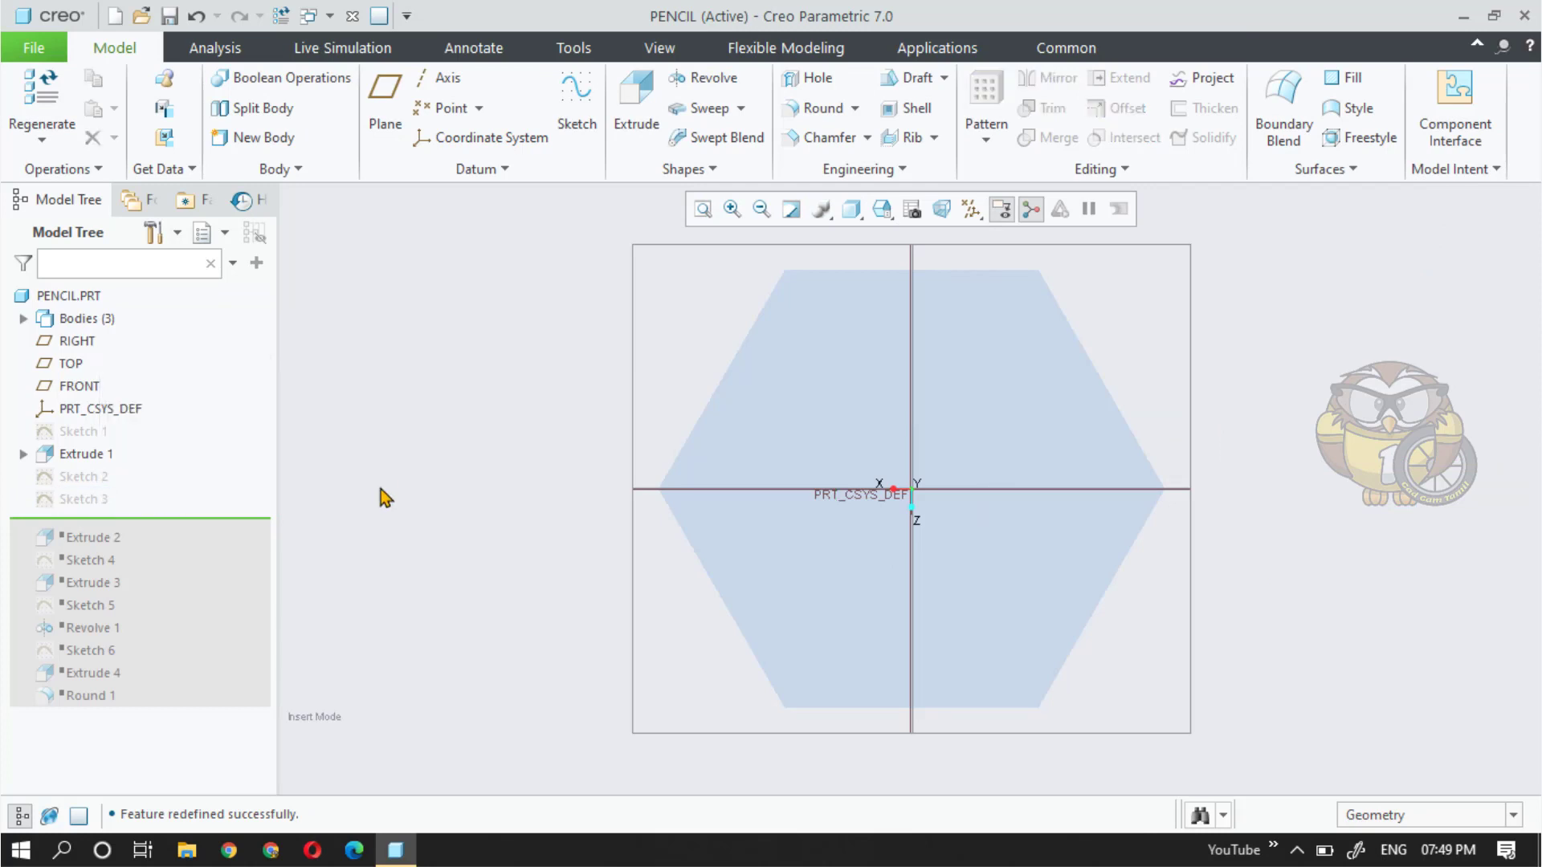
left_click(84, 508)
middle_click_drag(998, 491, 1015, 611)
scroll(1002, 630, "up", 6)
left_click(757, 434)
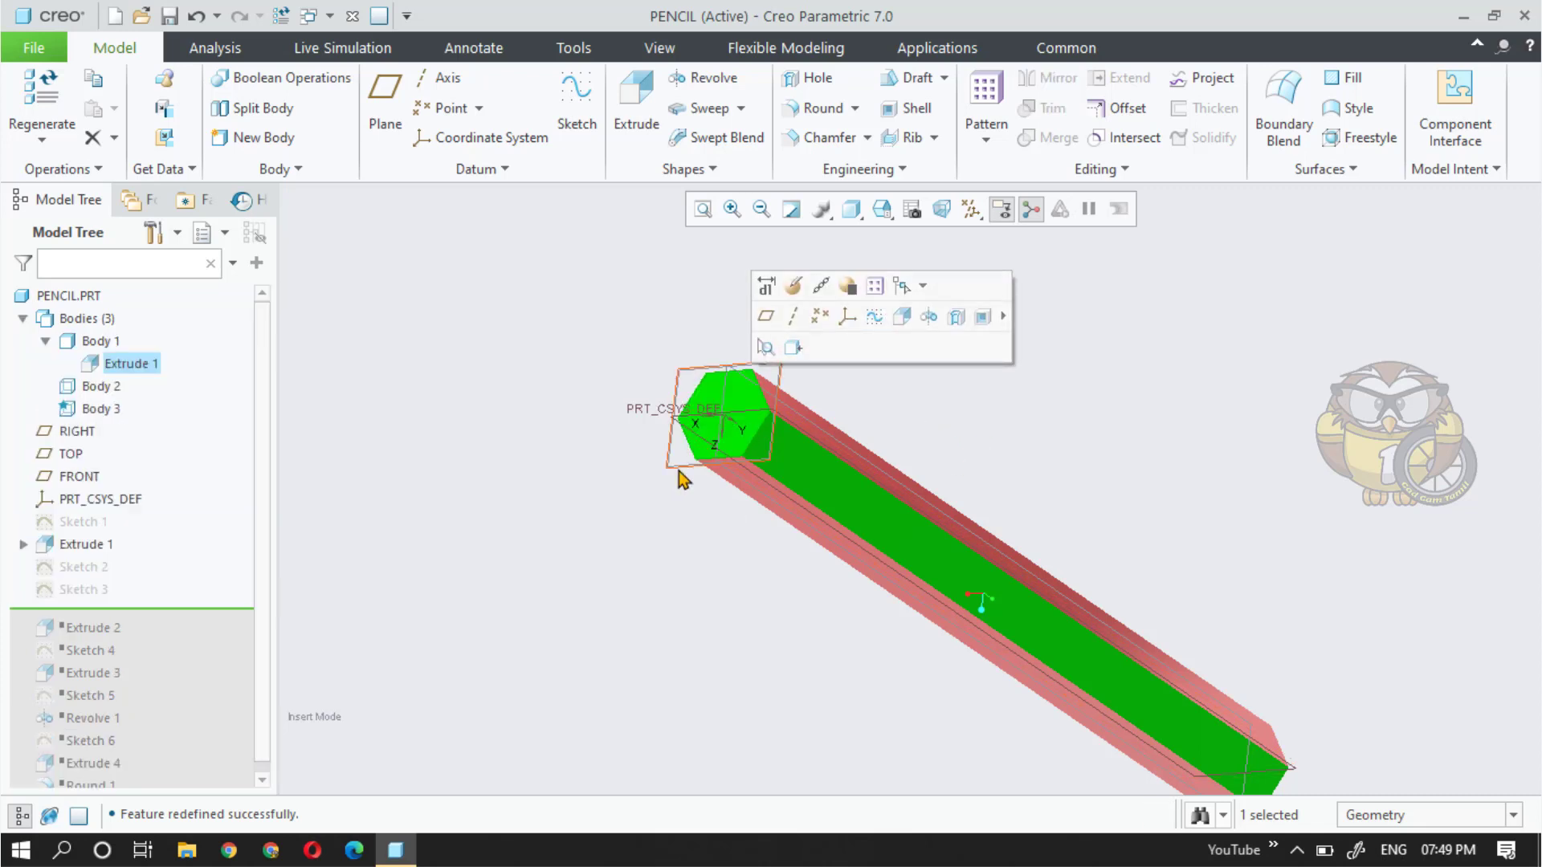
scroll(678, 471, "up", 2)
left_click(604, 383)
scroll(604, 384, "up", 3)
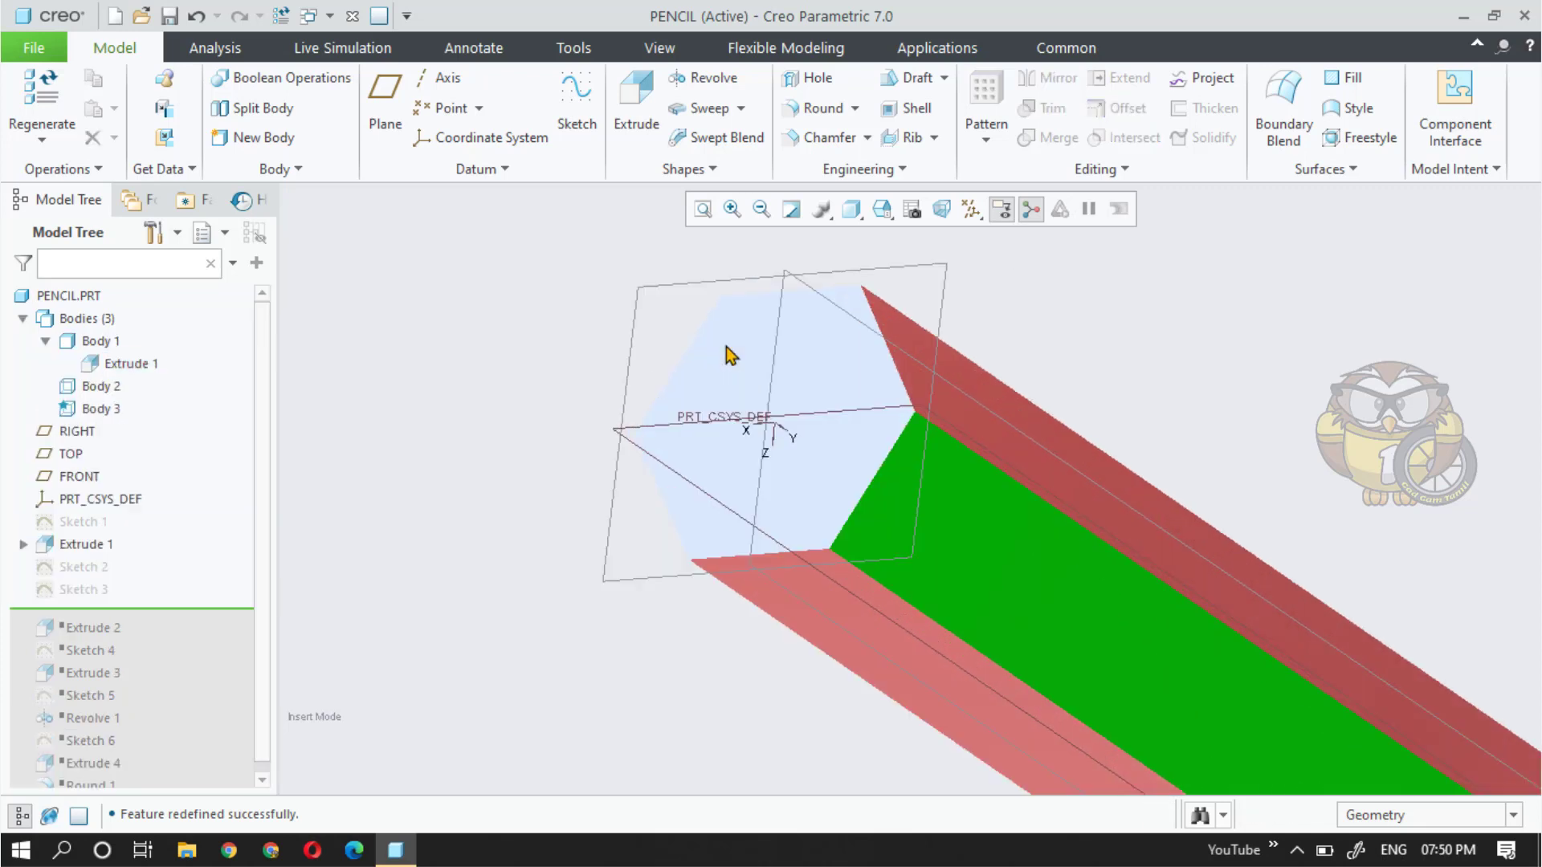
Roll the model forward past Extrude 2 and examine the round hole cut into the pencil's end face.
left_click(93, 591)
left_click_drag(116, 618, 113, 638)
scroll(642, 591, "down", 6)
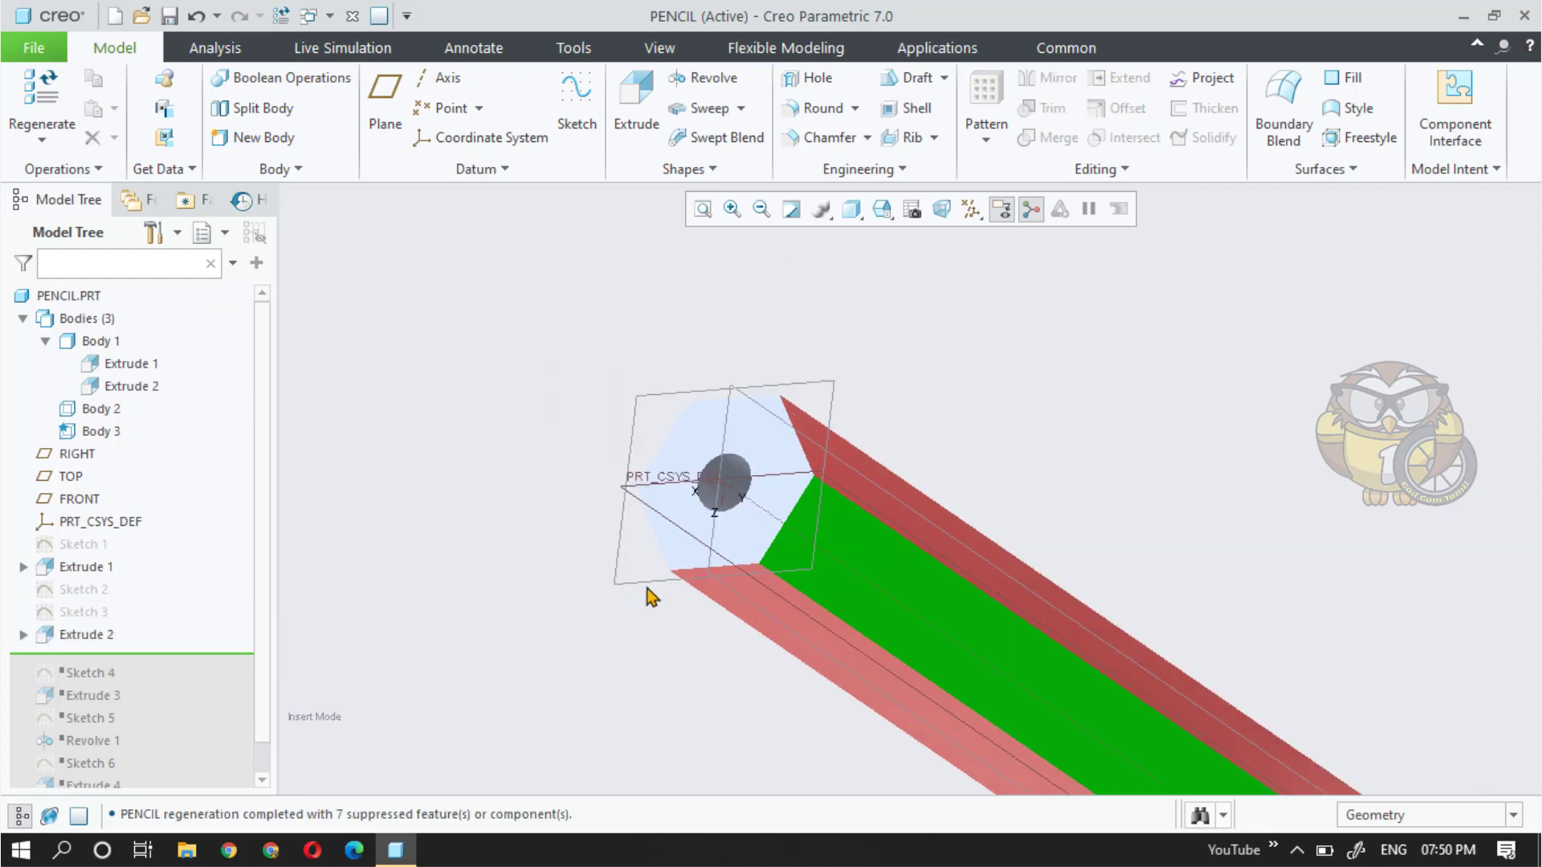
mouse_move(707, 566)
middle_mouse_down()
mouse_move(830, 637)
mouse_move(851, 679)
mouse_move(806, 600)
mouse_move(812, 535)
middle_mouse_up()
scroll(760, 566, "up", 5)
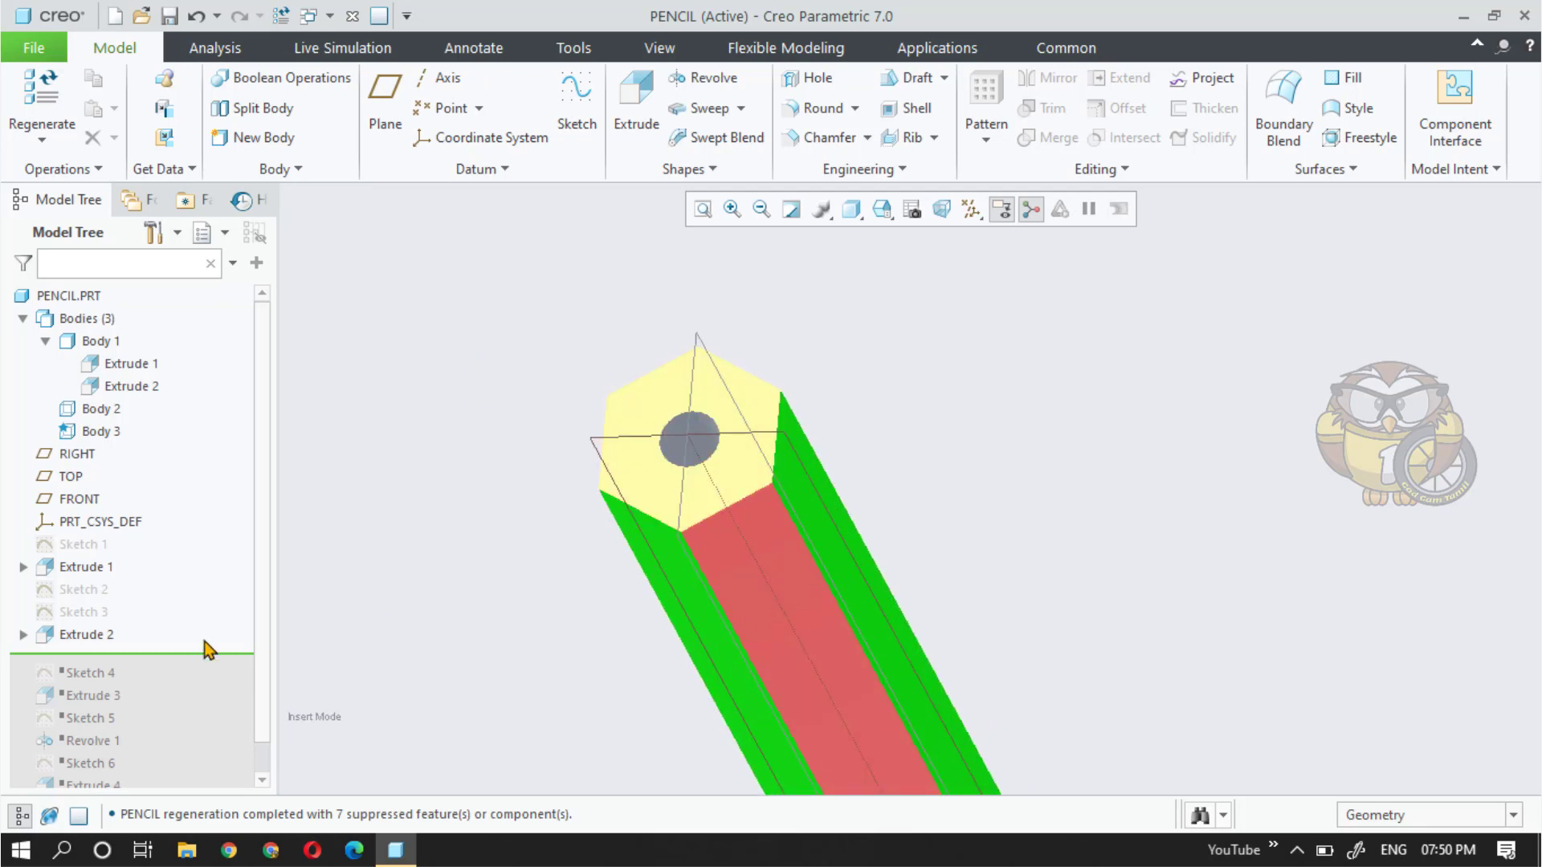
Roll the model forward past Extrude 3 and inspect Sketch 4's circle and the lead filling the hole.
left_click_drag(131, 663, 121, 692)
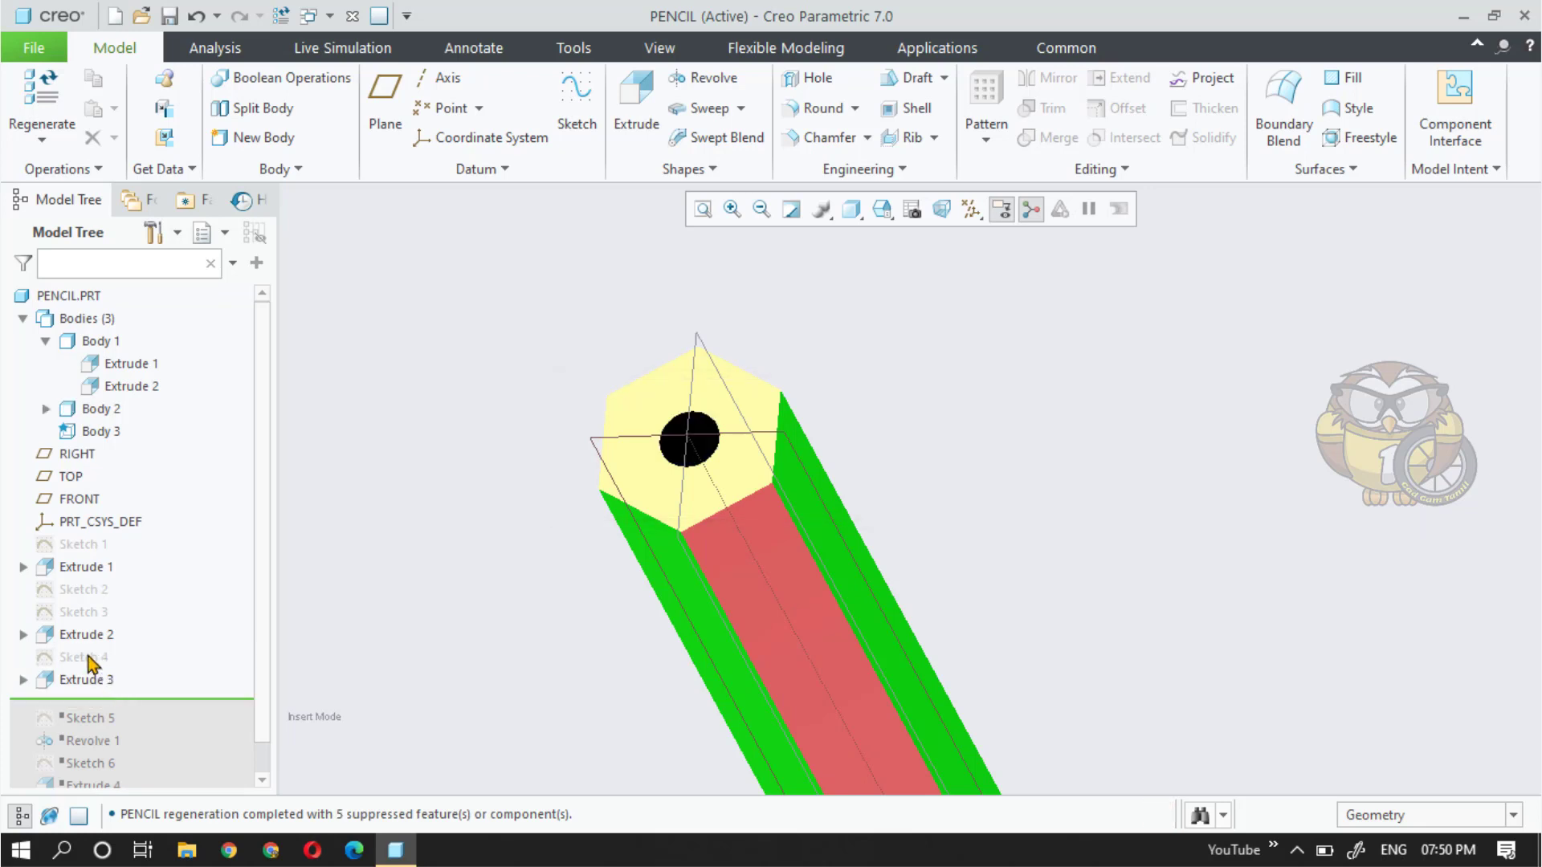
left_click(96, 663)
scroll(718, 445, "down", 2)
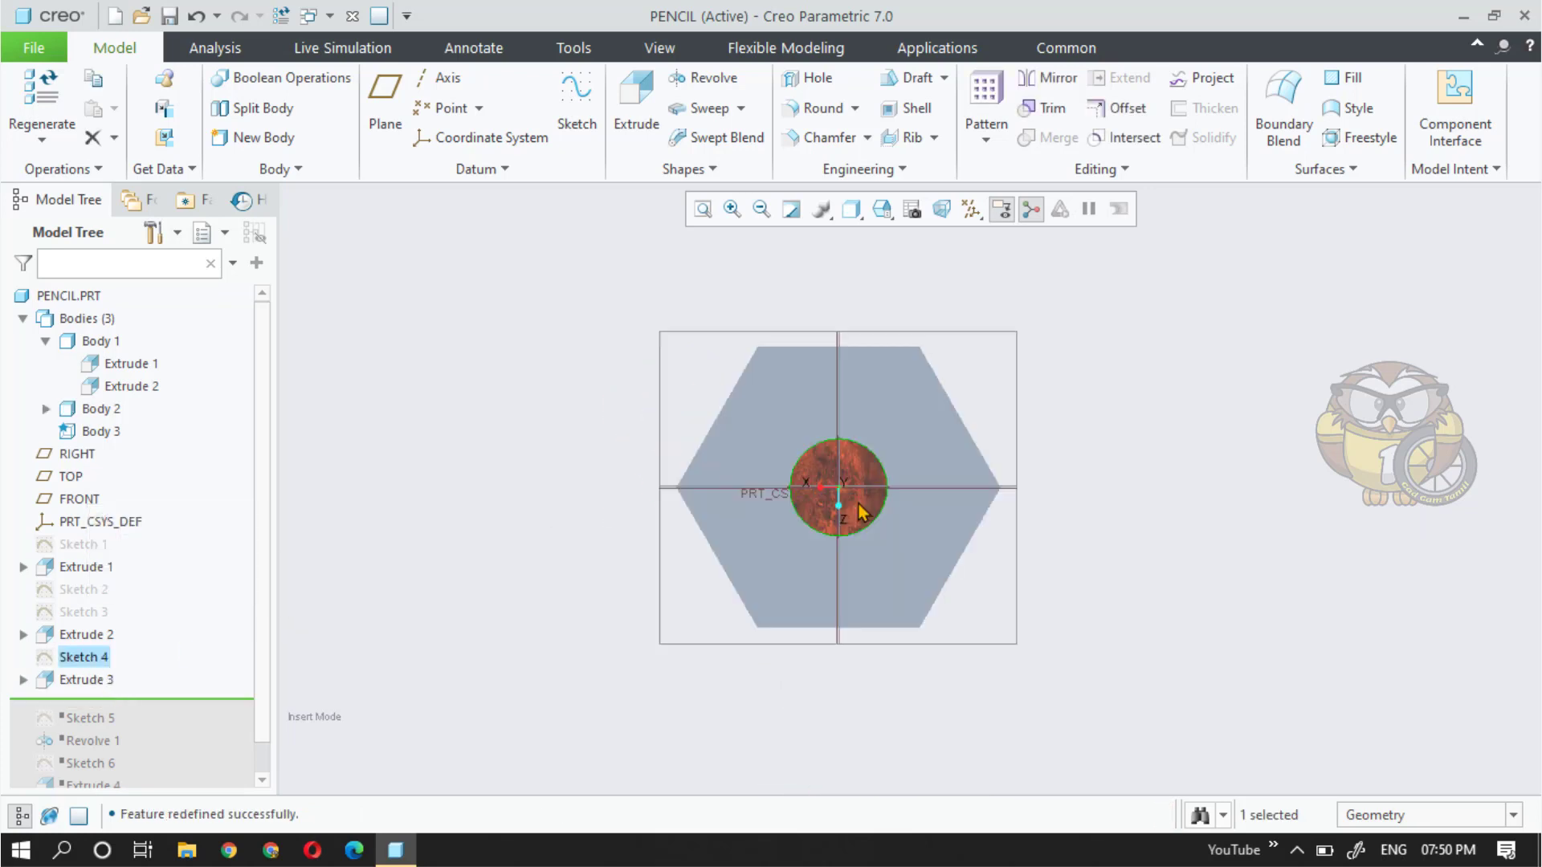
scroll(858, 506, "down", 4)
mouse_move(861, 511)
middle_mouse_down()
mouse_move(792, 492)
mouse_move(696, 499)
mouse_move(961, 532)
mouse_move(1255, 518)
mouse_move(1205, 479)
mouse_move(1126, 474)
middle_mouse_up()
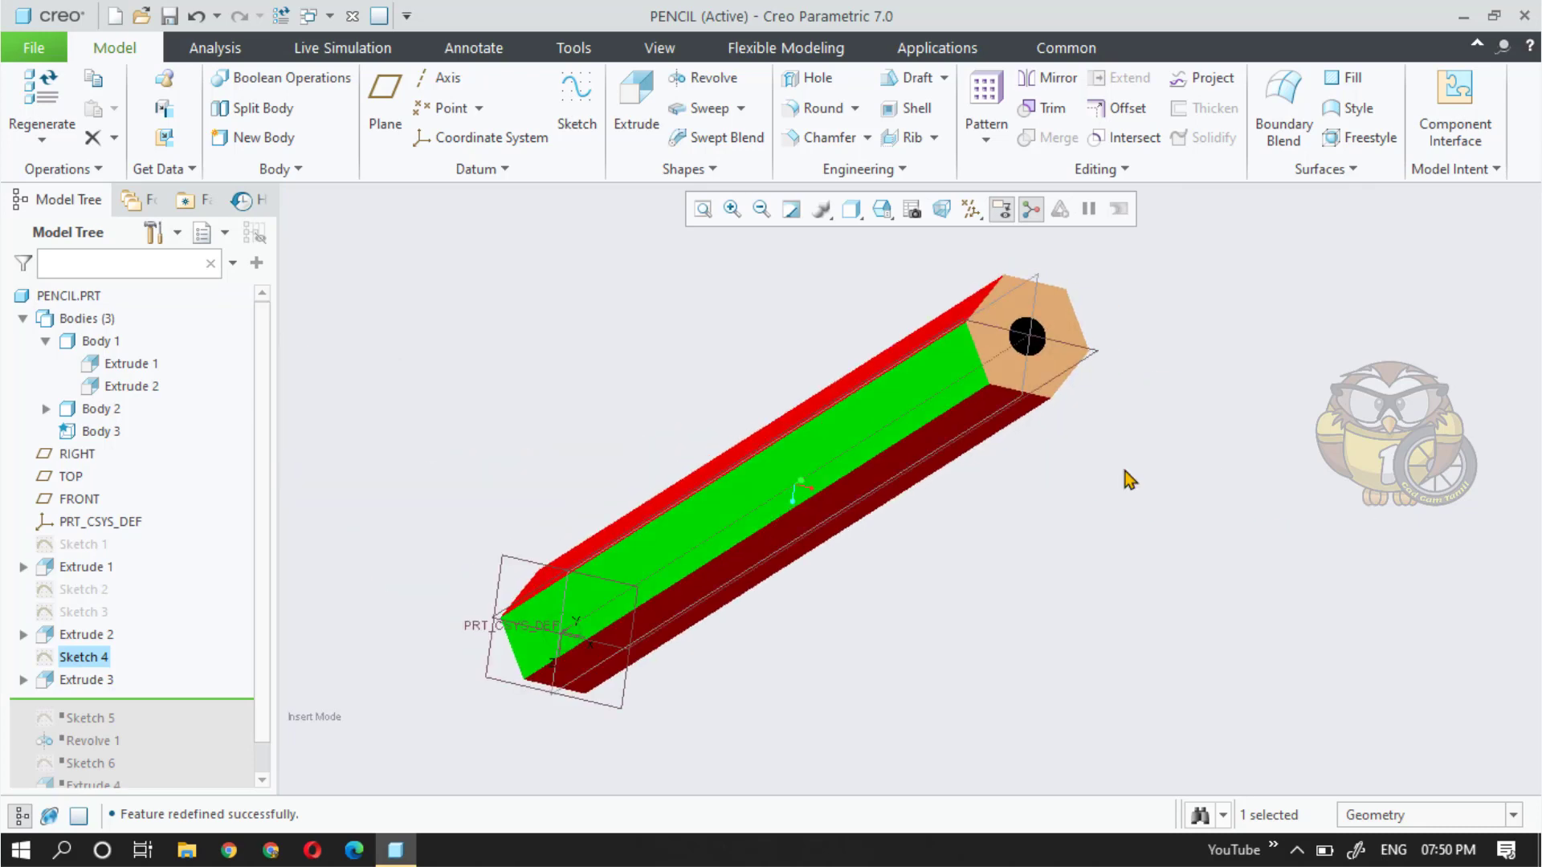
mouse_move(792, 506)
middle_mouse_down()
mouse_move(988, 544)
mouse_move(830, 484)
middle_mouse_up()
double_click(85, 660)
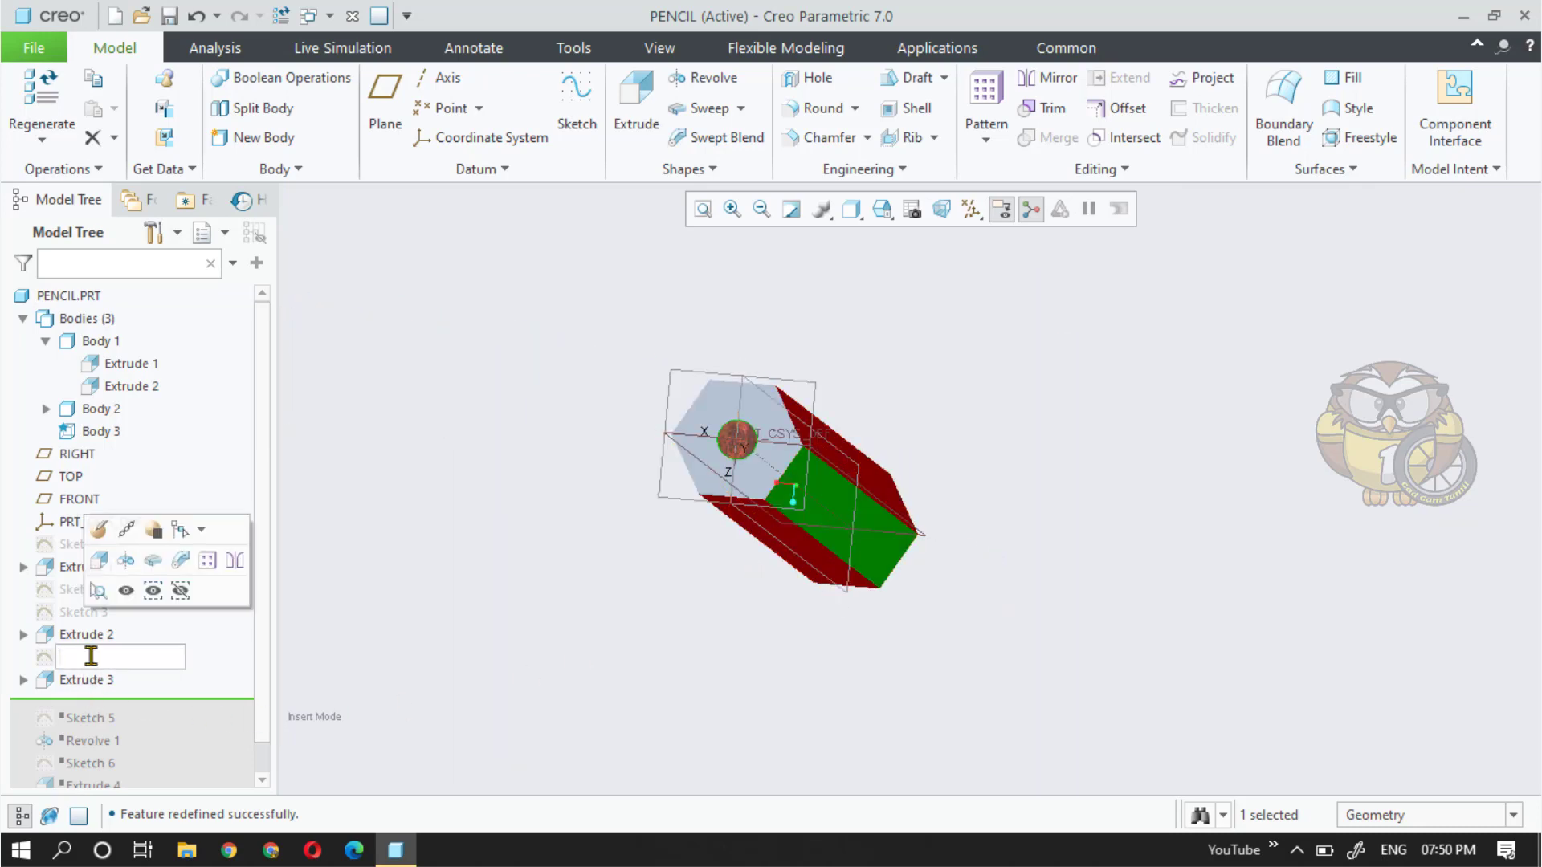
left_click(330, 634)
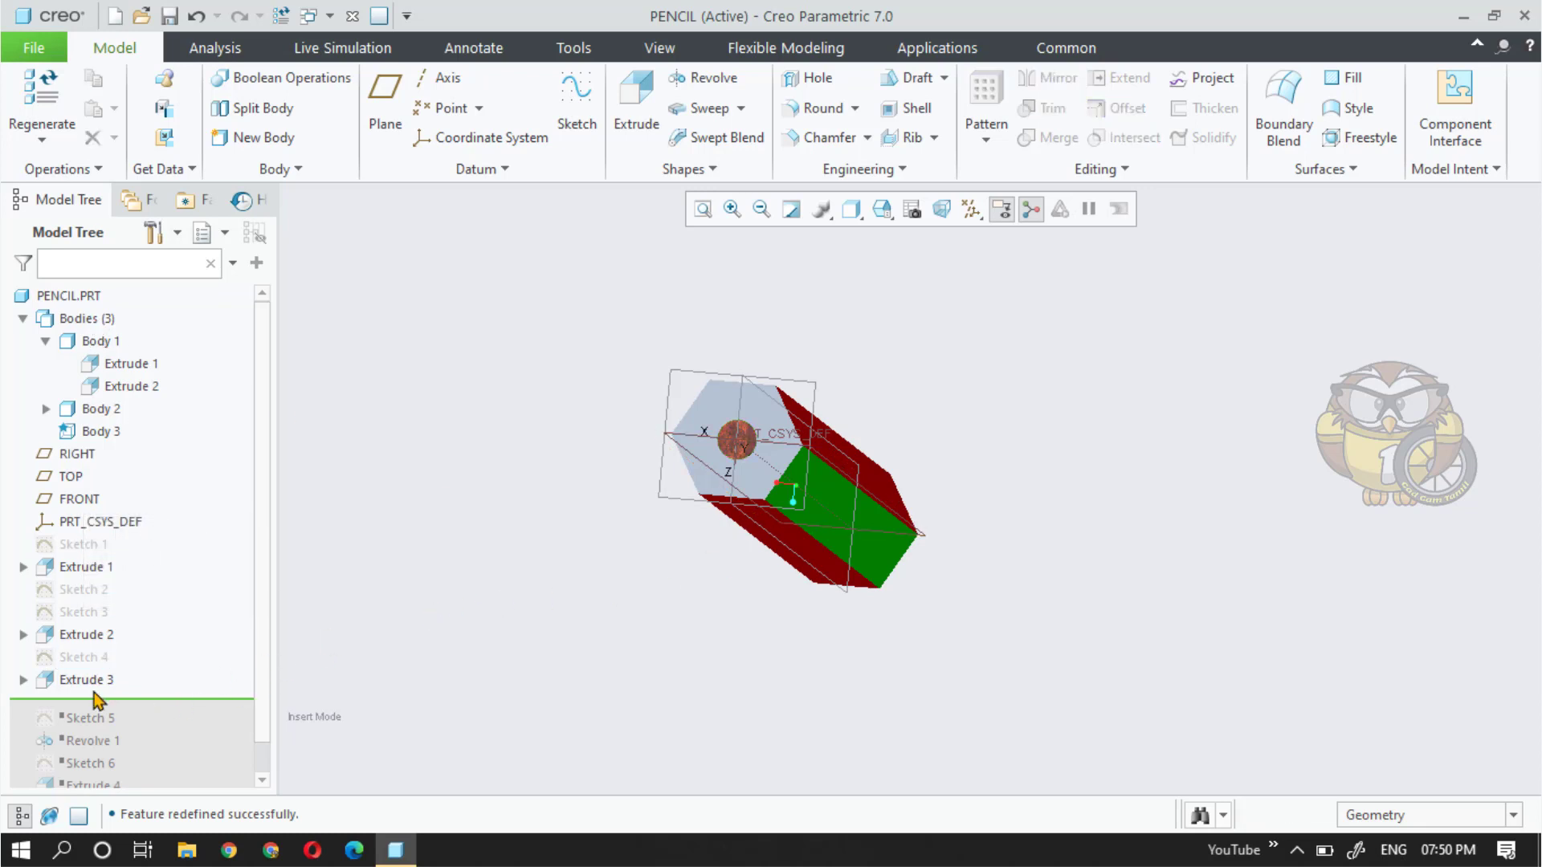
Roll the model forward past Sketch 5 and Revolve 1 and inspect the sharpened cone and lead tip.
left_click_drag(94, 755, 94, 755)
left_click(90, 750)
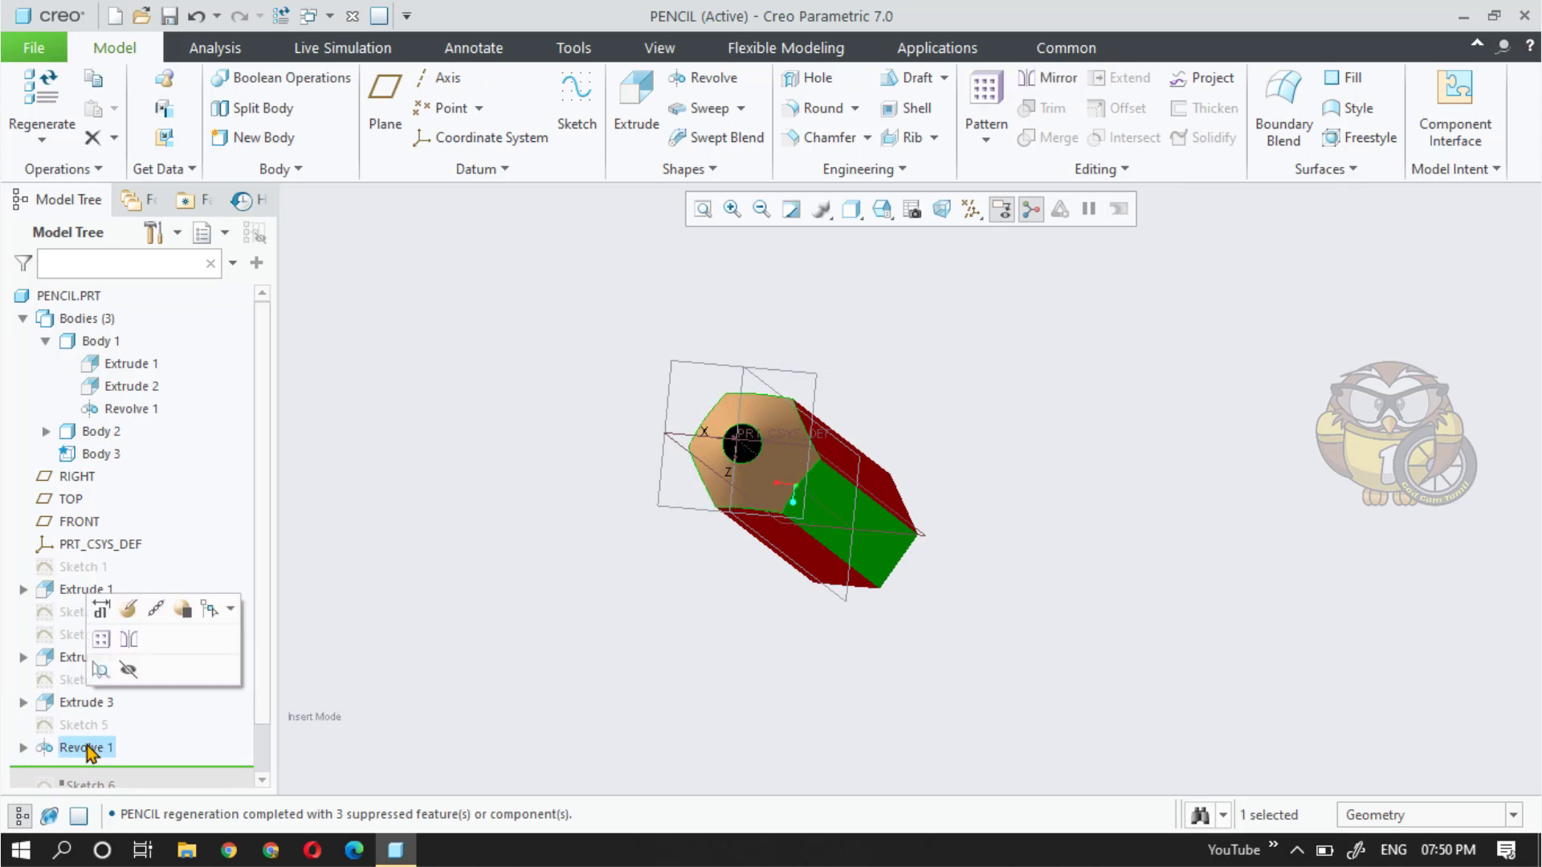
mouse_move(711, 557)
middle_mouse_down()
mouse_move(692, 538)
mouse_move(745, 396)
mouse_move(898, 498)
mouse_move(777, 485)
mouse_move(928, 507)
middle_mouse_up()
scroll(655, 679, "down", 3)
scroll(802, 506, "up", 5)
scroll(697, 671, "down", 5)
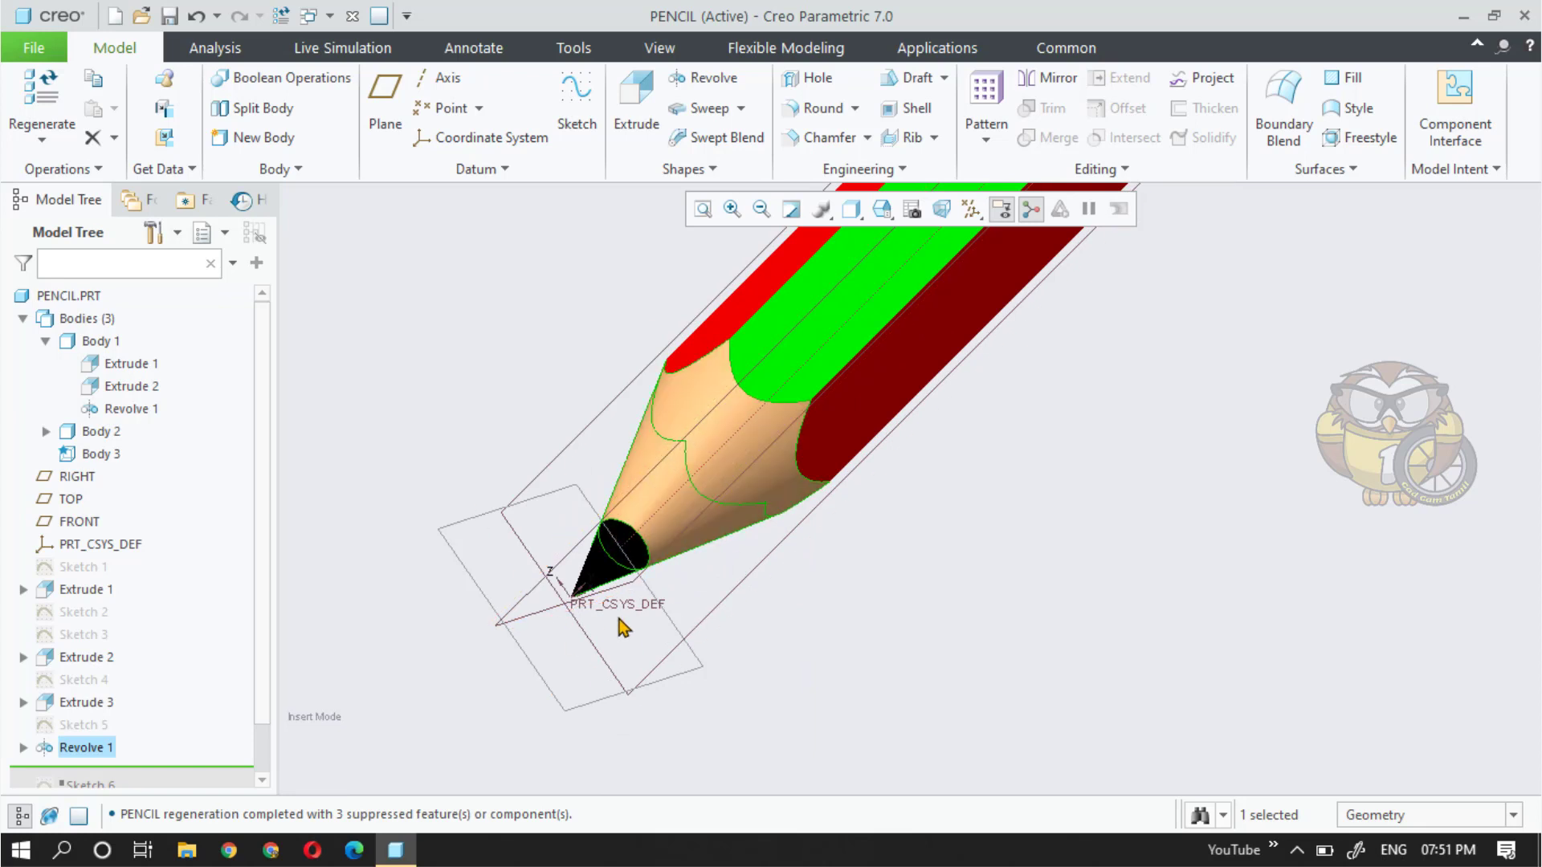
Roll the model forward past Sketch 6 and Extrude 4, and open Extrude 4's definition for editing.
left_click_drag(262, 526, 255, 676)
left_click_drag(128, 707, 122, 755)
left_click(90, 731)
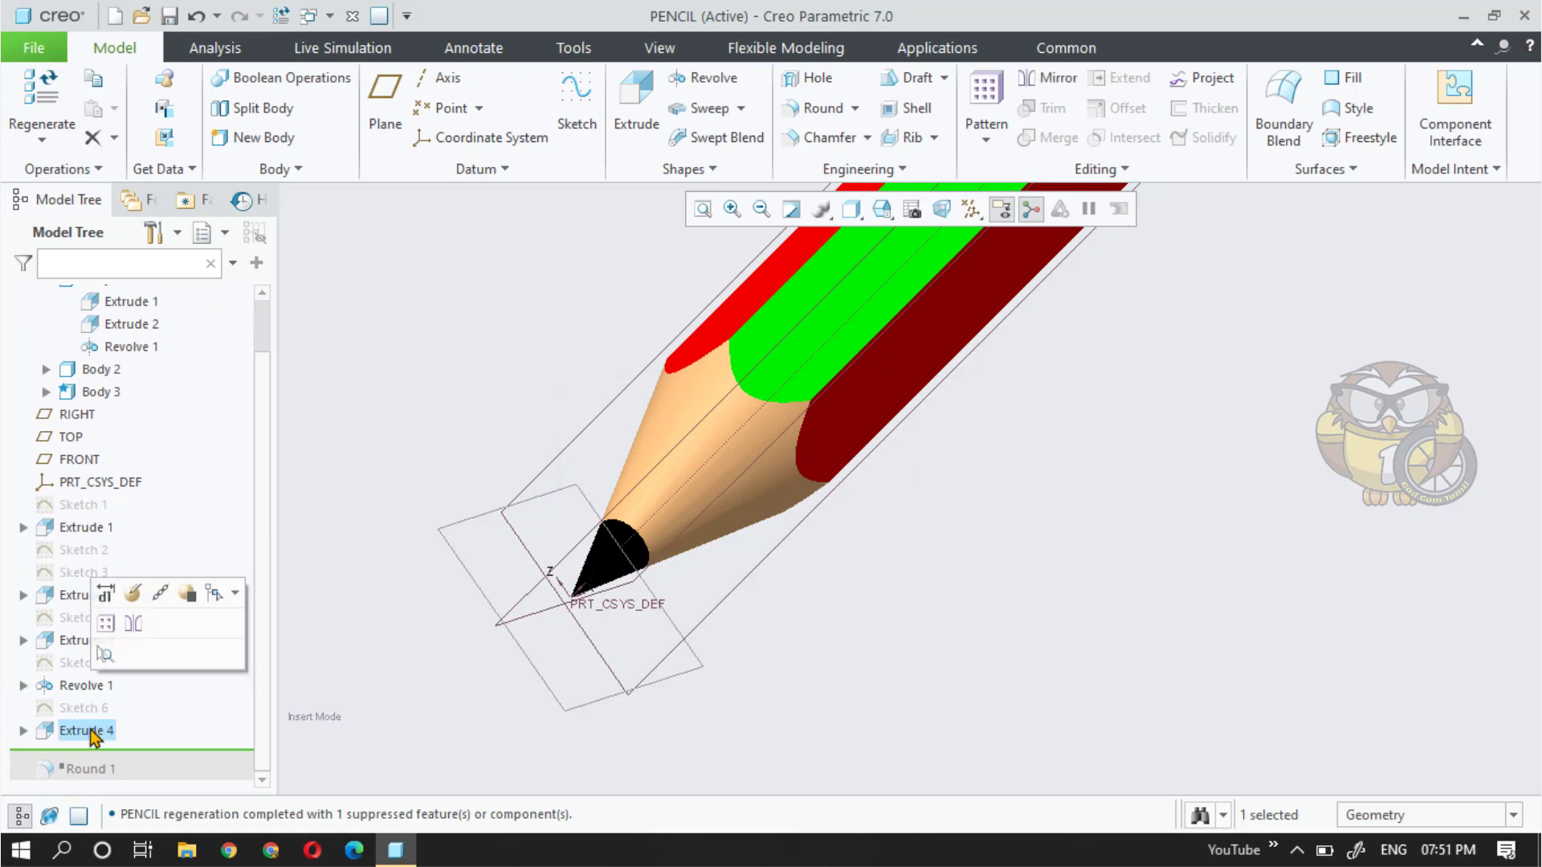
left_click(133, 594)
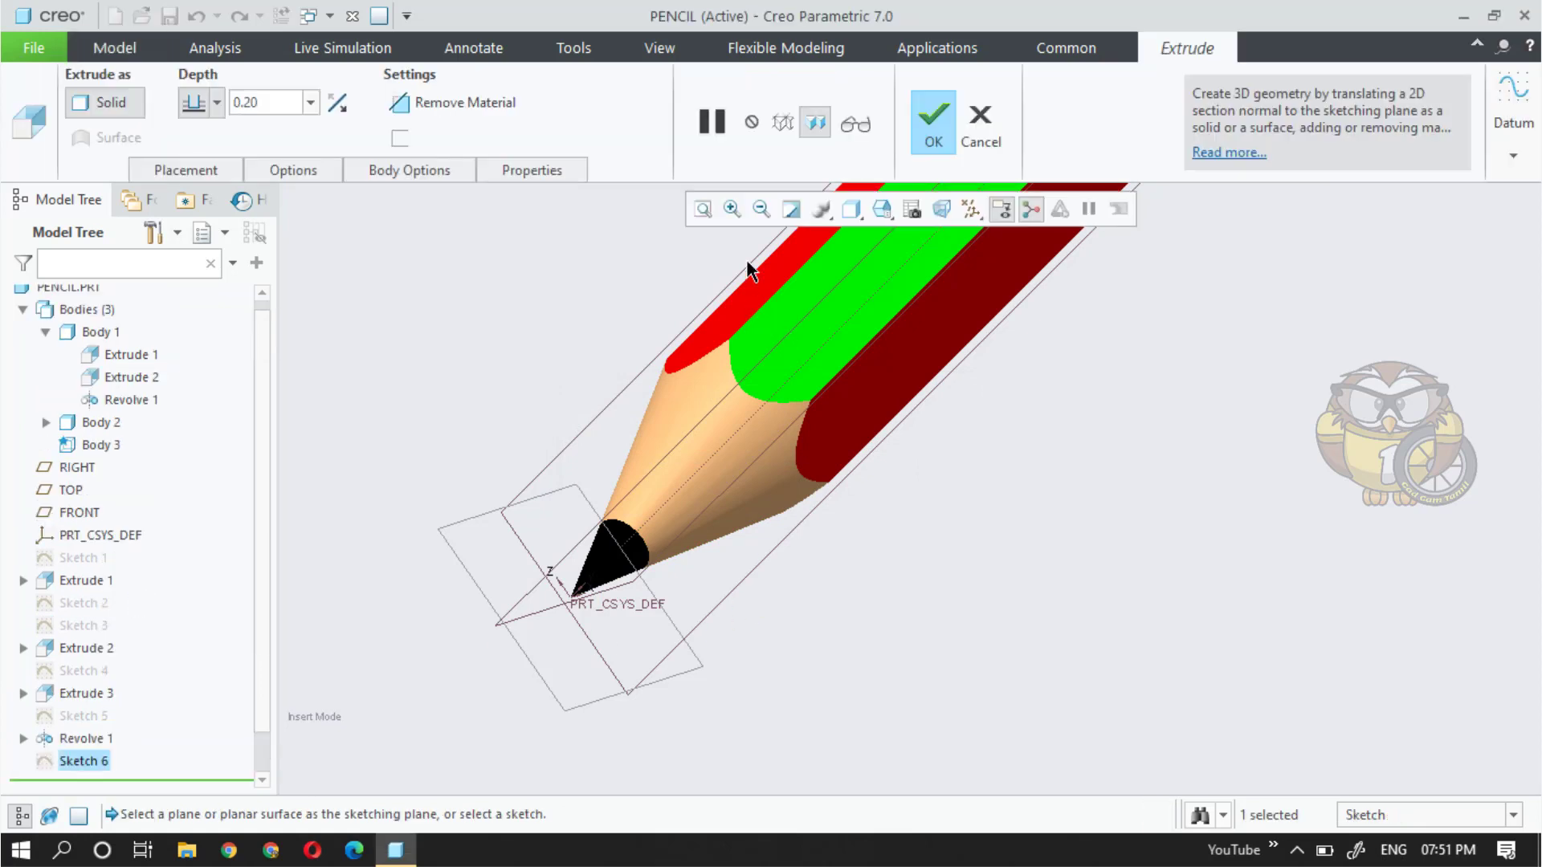
Examine Extrude 4's "Cad Cam Tamil" lettering on the pencil's flat side, and accept the feature without changing its settings.
left_click(704, 210)
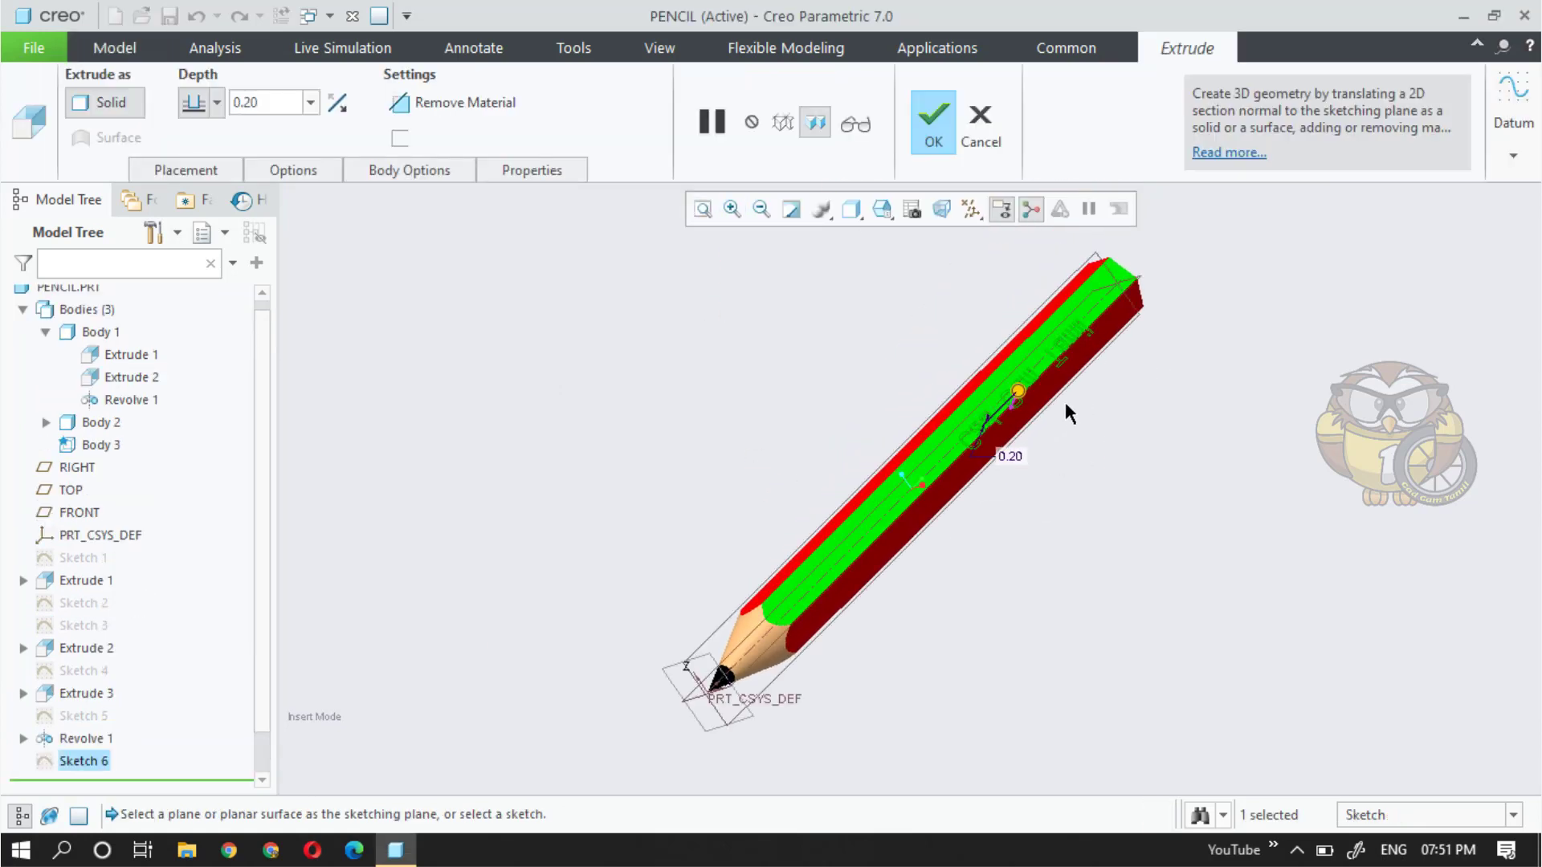
mouse_move(1117, 482)
middle_mouse_down()
mouse_move(1029, 372)
mouse_move(1044, 434)
mouse_move(1145, 502)
middle_mouse_up()
scroll(1144, 502, "down", 5)
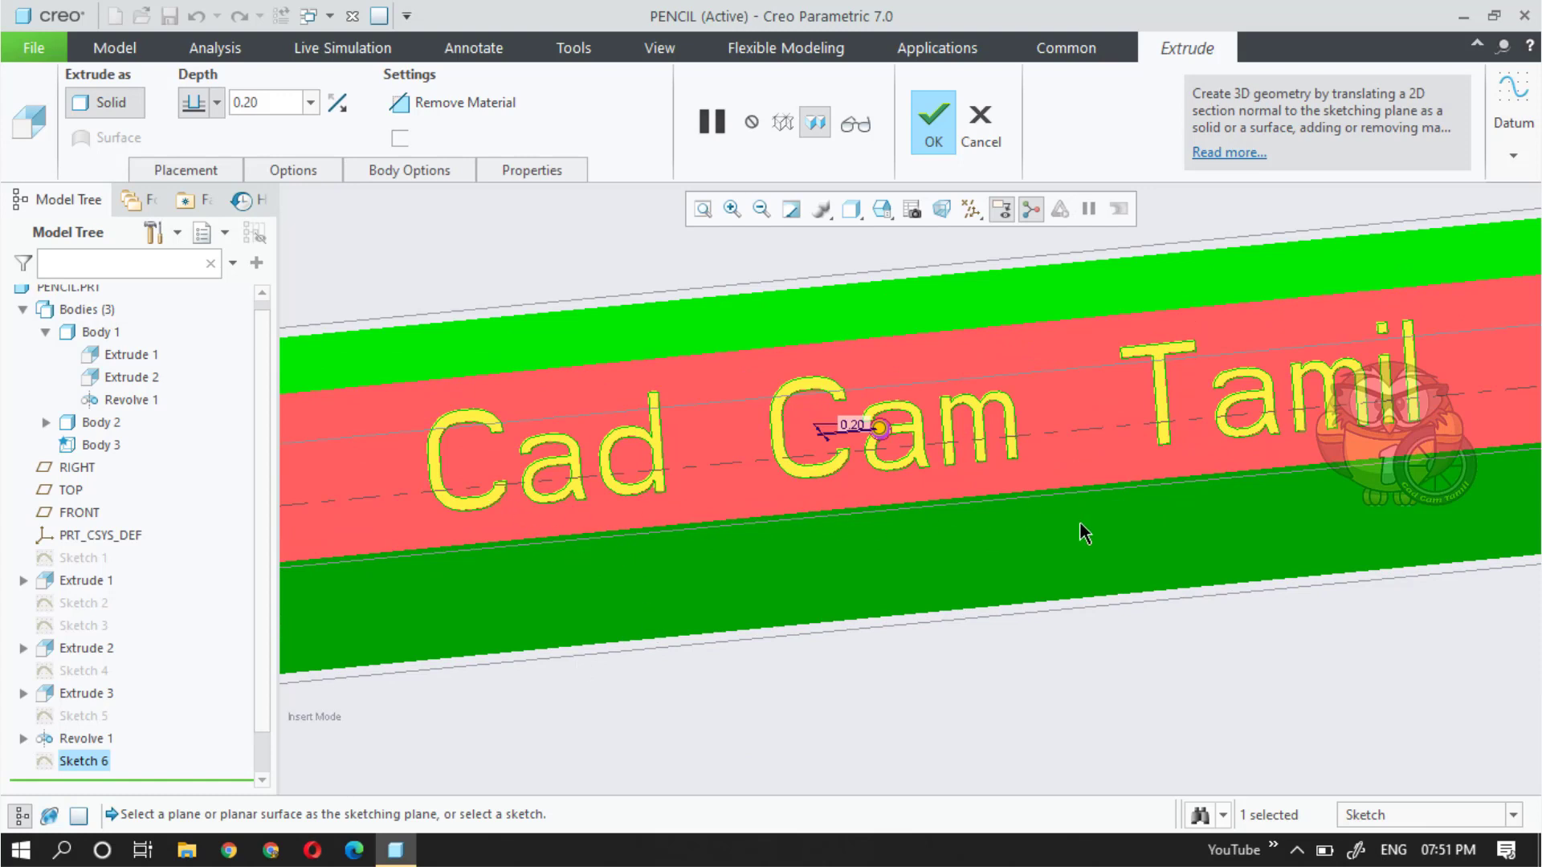
scroll(1046, 602, "up", 2)
scroll(893, 470, "down", 5)
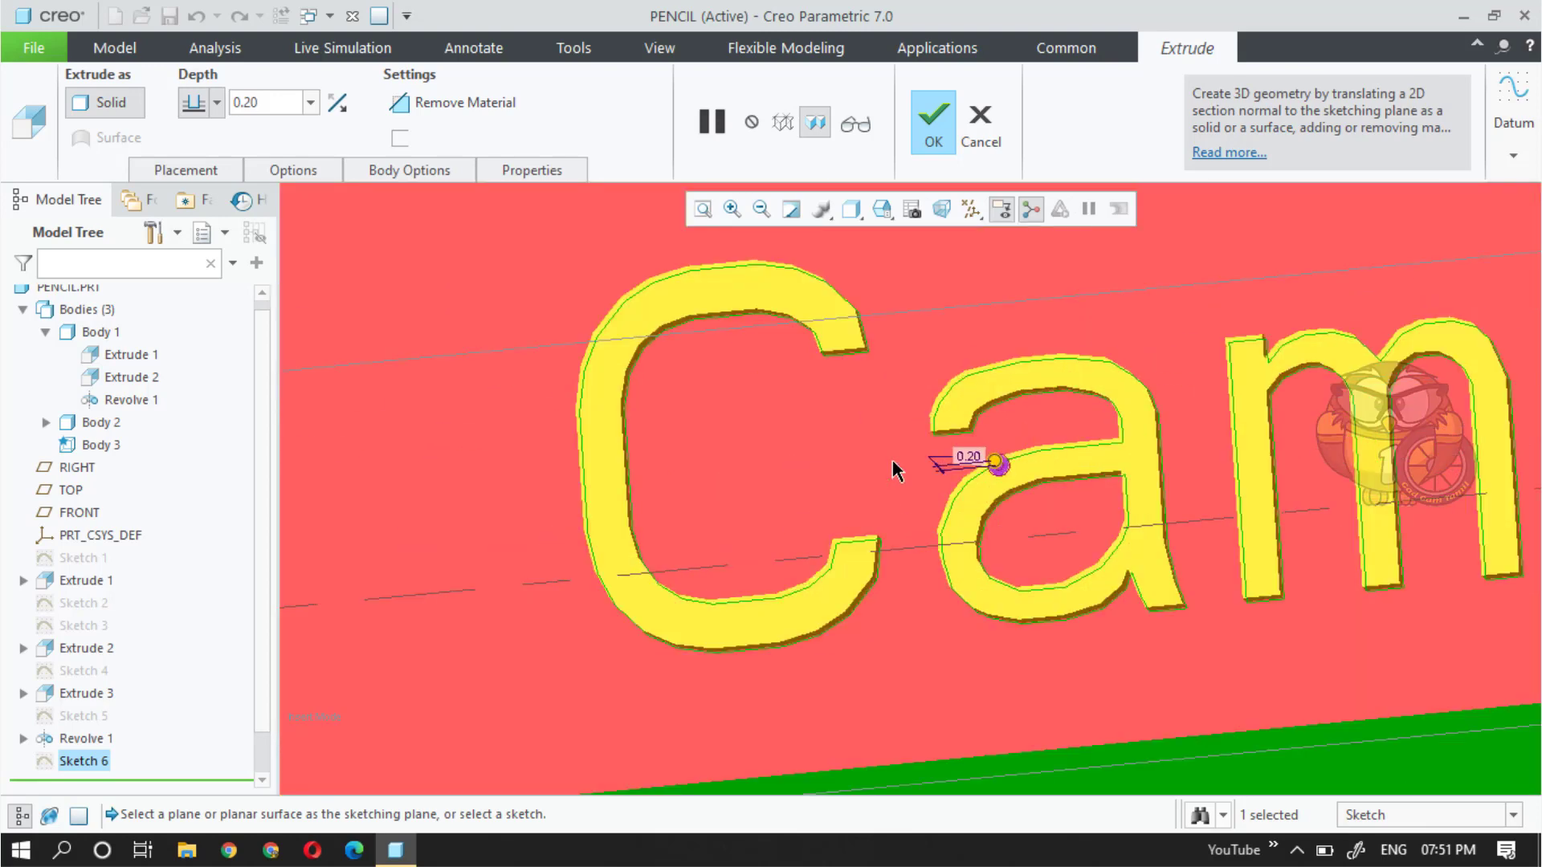
scroll(881, 467, "up", 5)
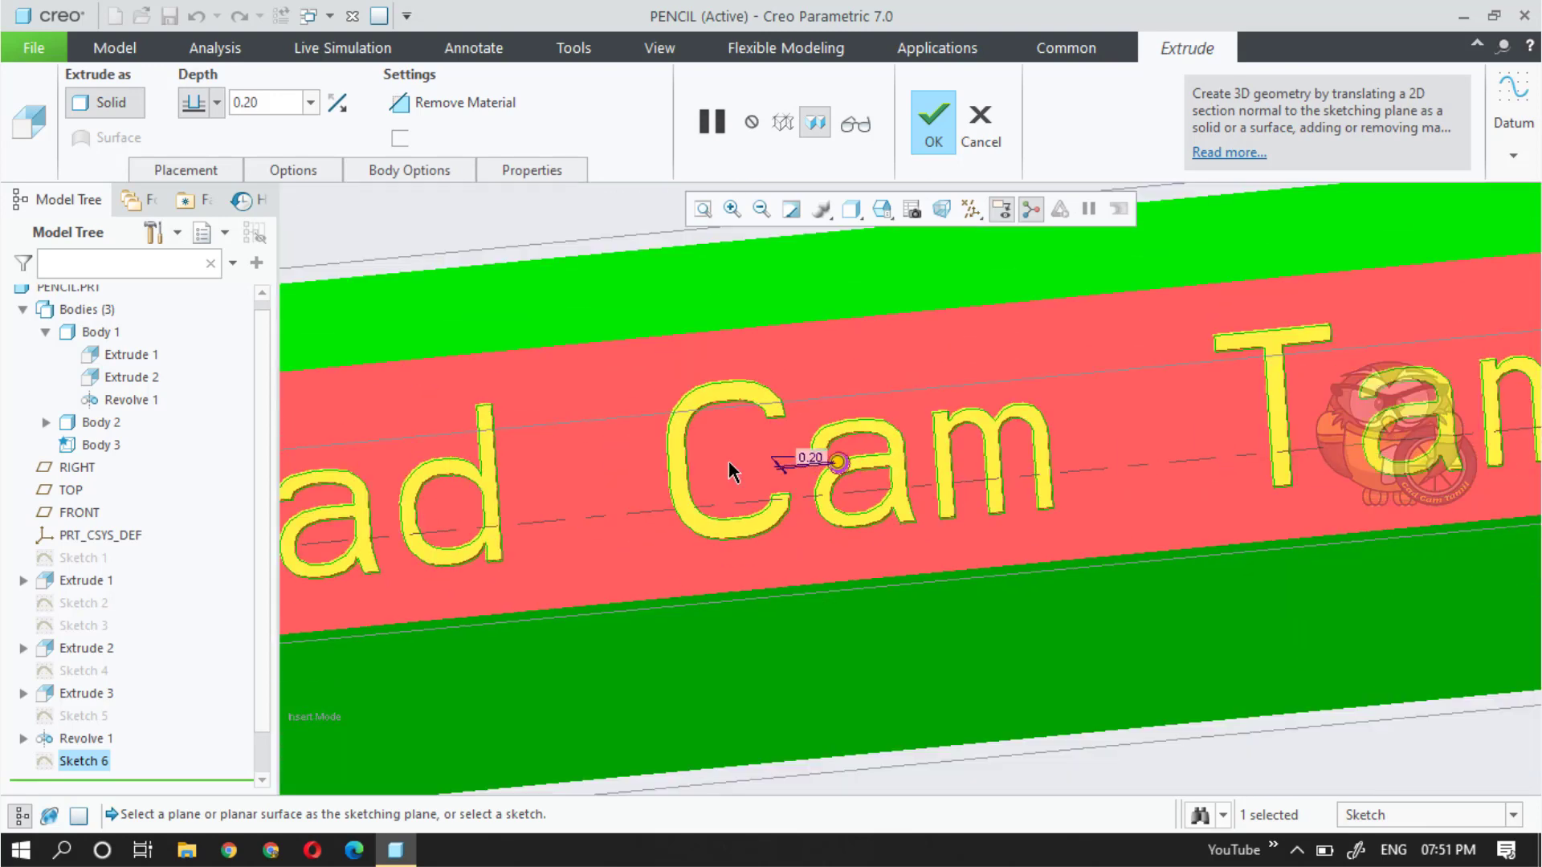
left_click(934, 120)
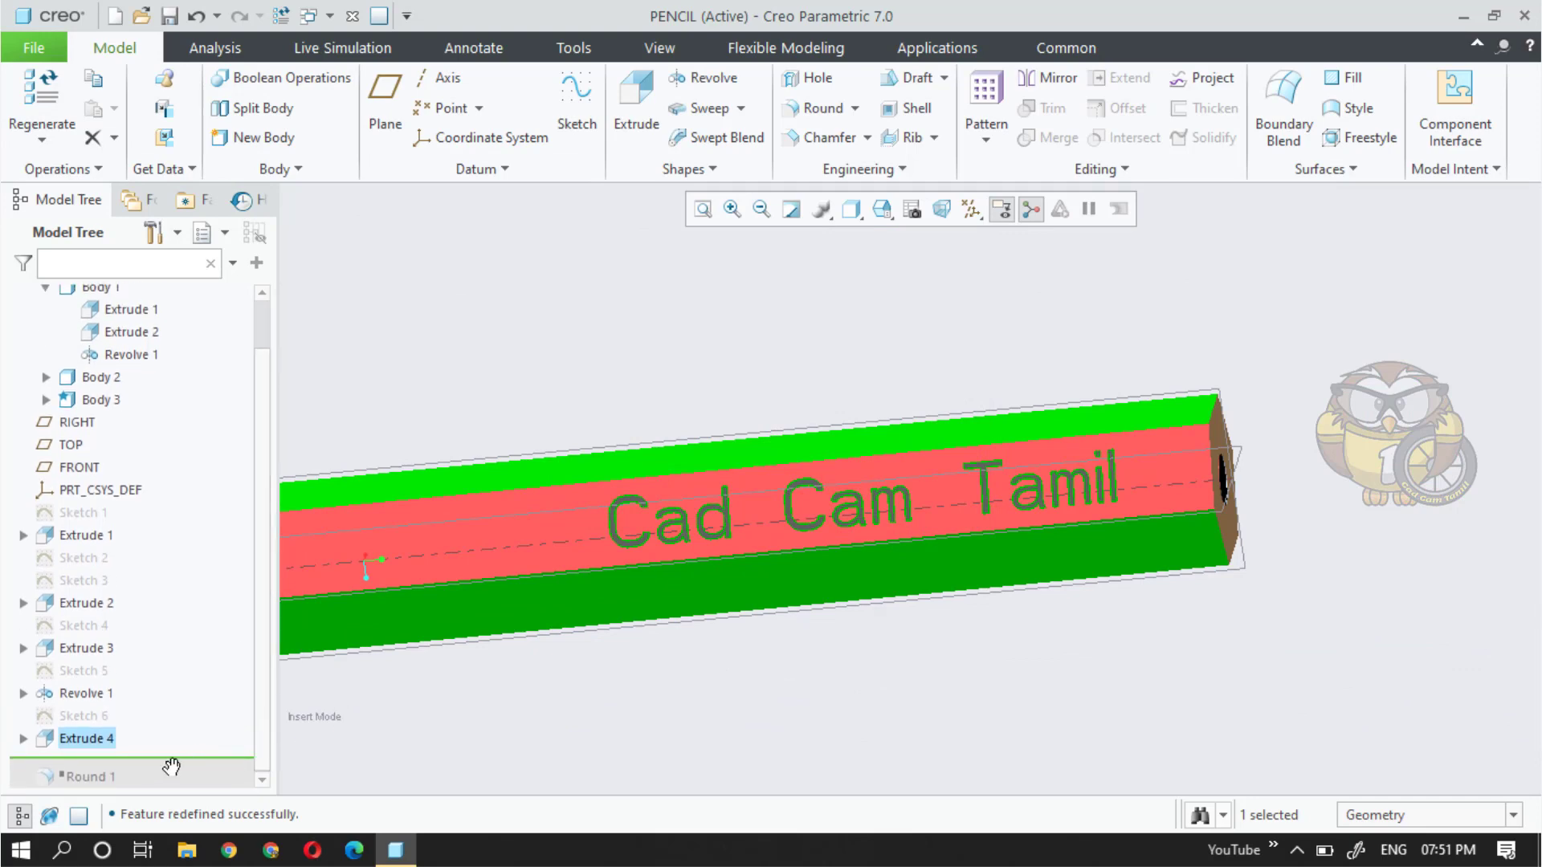
Roll the model forward past Round 1 and examine the rounded edges and radius dimension at the pencil's blunt end.
left_click_drag(151, 761, 133, 791)
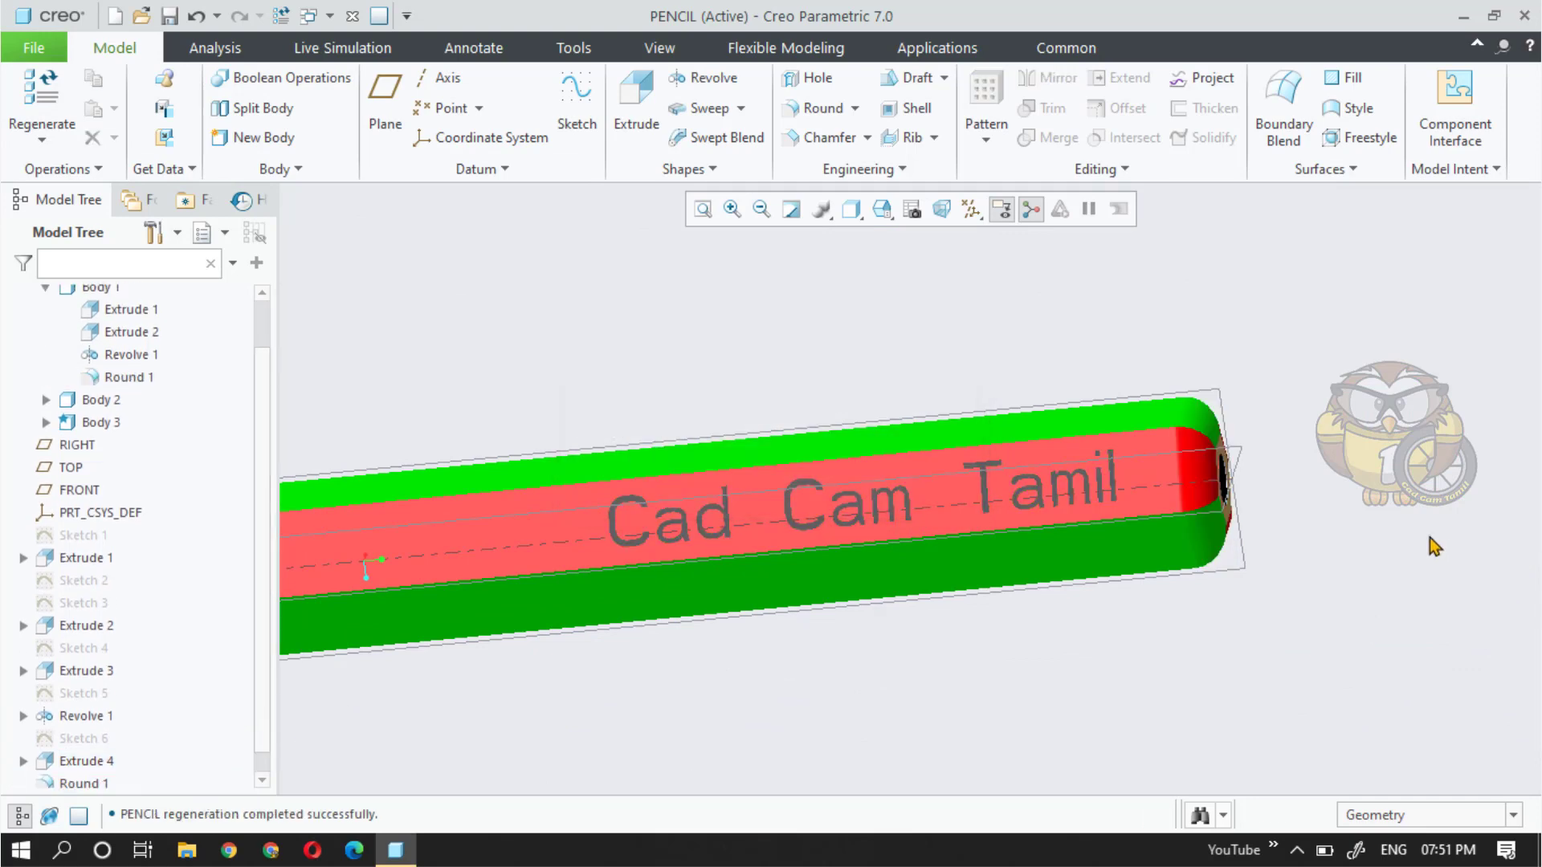
mouse_move(1091, 538)
middle_mouse_down()
mouse_move(964, 492)
mouse_move(872, 431)
mouse_move(814, 434)
mouse_move(775, 398)
middle_mouse_up()
left_click(761, 392)
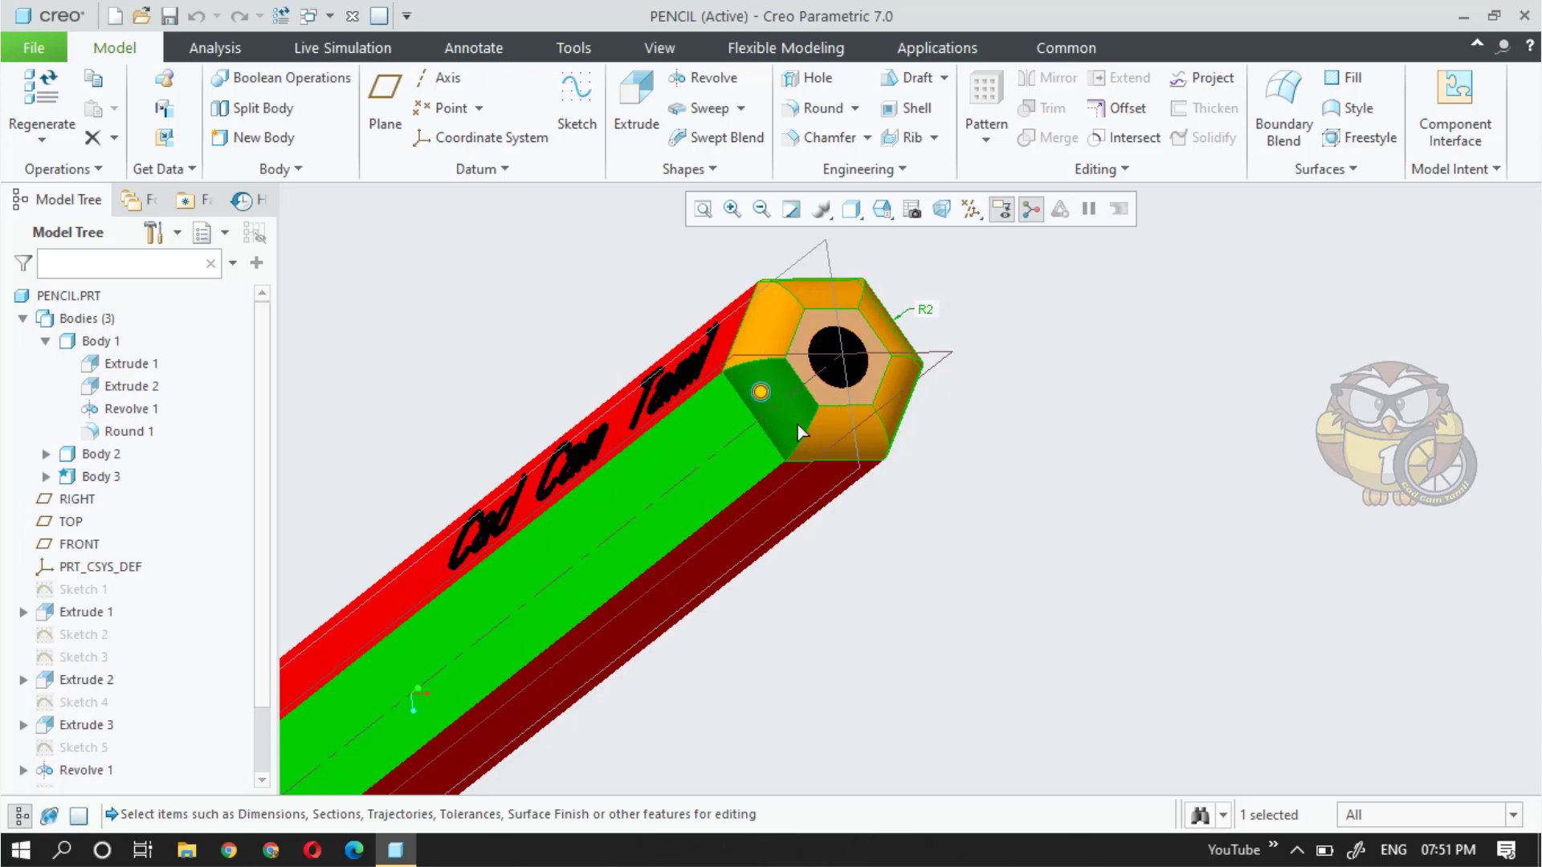
scroll(815, 397, "down", 5)
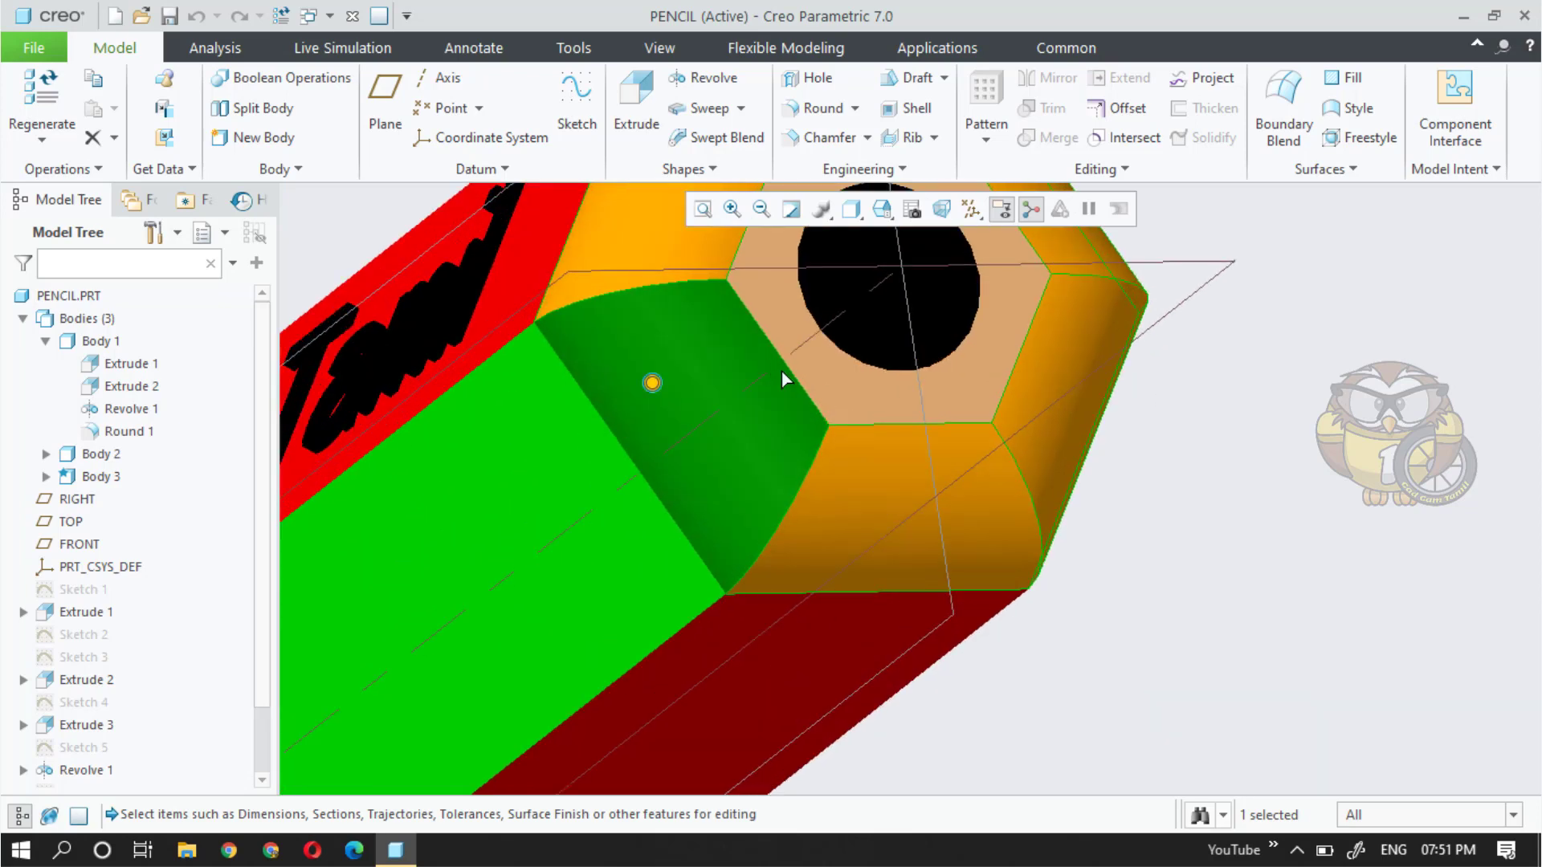
scroll(832, 610, "up", 4)
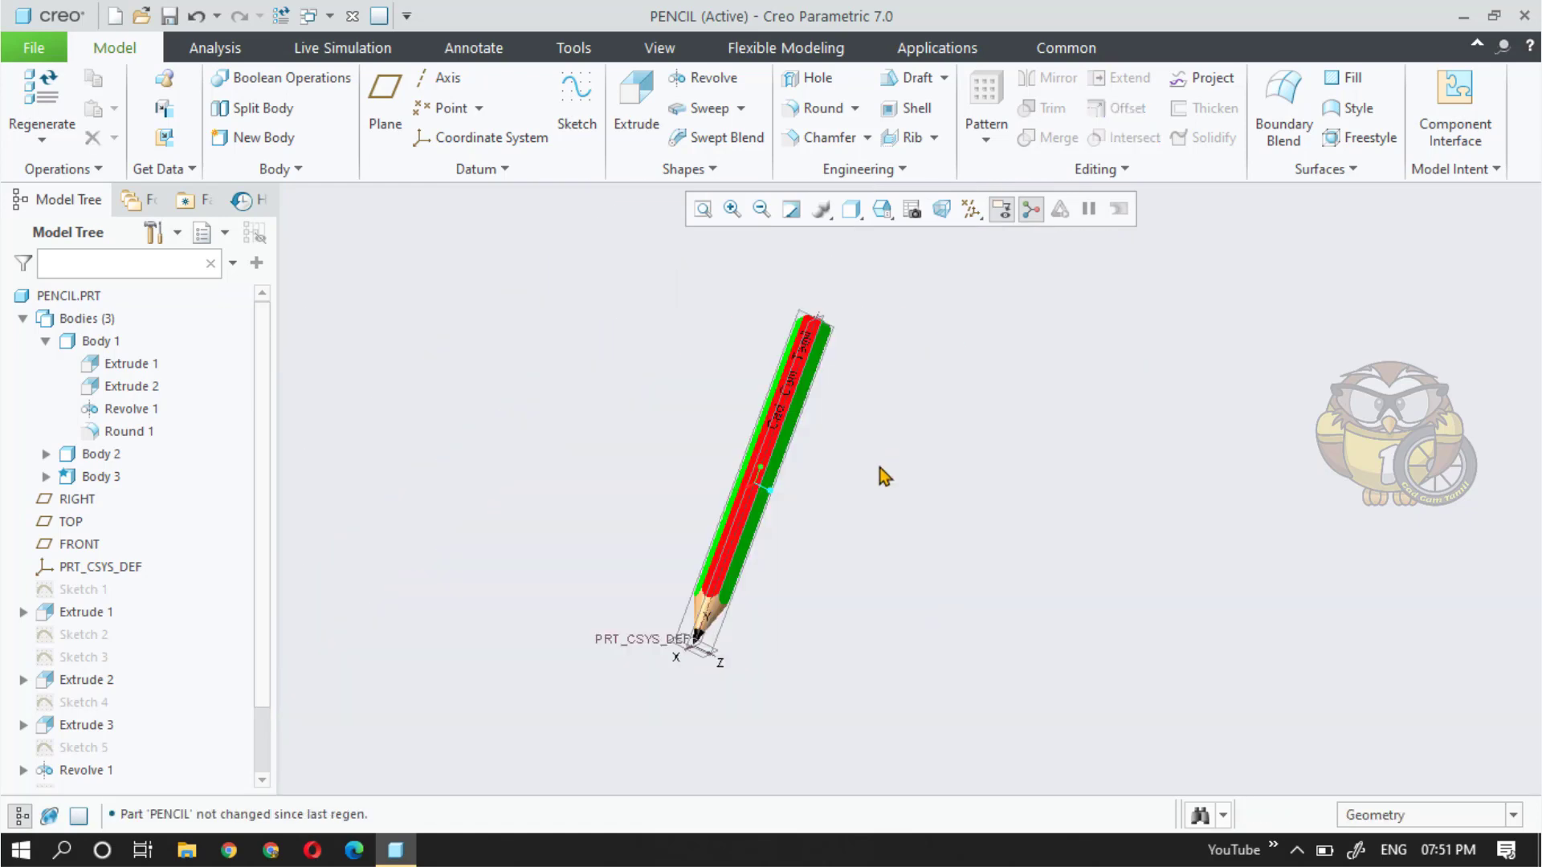
Inspect the completed pencil from several directions, covering the lettered side, rounded end and sharpened tip.
mouse_move(784, 506)
middle_mouse_down()
mouse_move(731, 492)
mouse_move(675, 513)
mouse_move(754, 482)
middle_mouse_up()
scroll(759, 440, "down", 3)
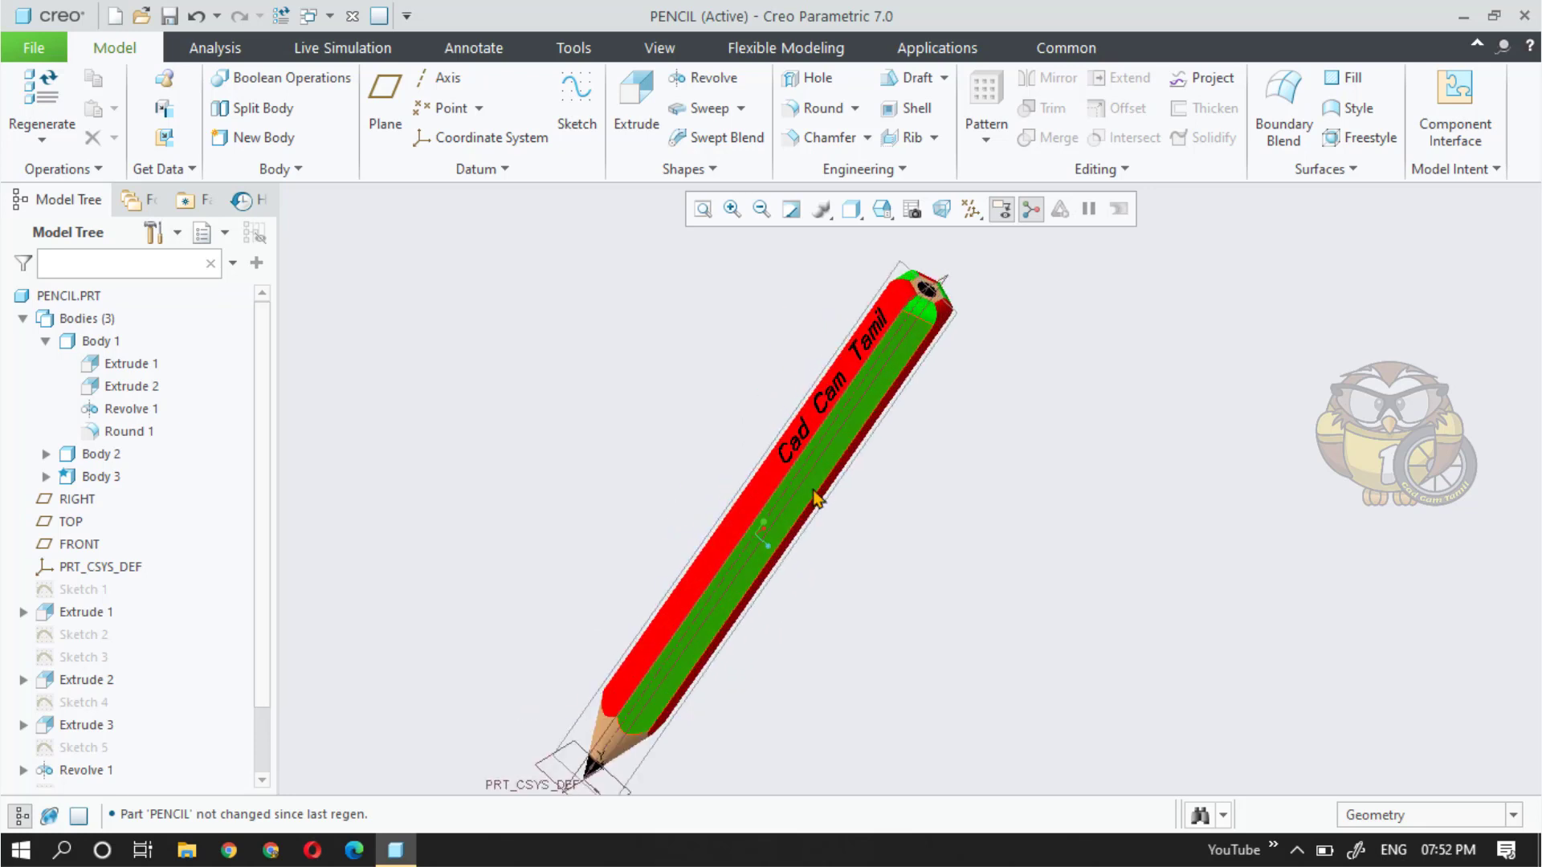
scroll(815, 518, "up", 3)
mouse_move(815, 518)
middle_mouse_down()
mouse_move(843, 481)
mouse_move(922, 557)
mouse_move(844, 637)
middle_mouse_up()
scroll(827, 591, "down", 3)
scroll(827, 591, "up", 2)
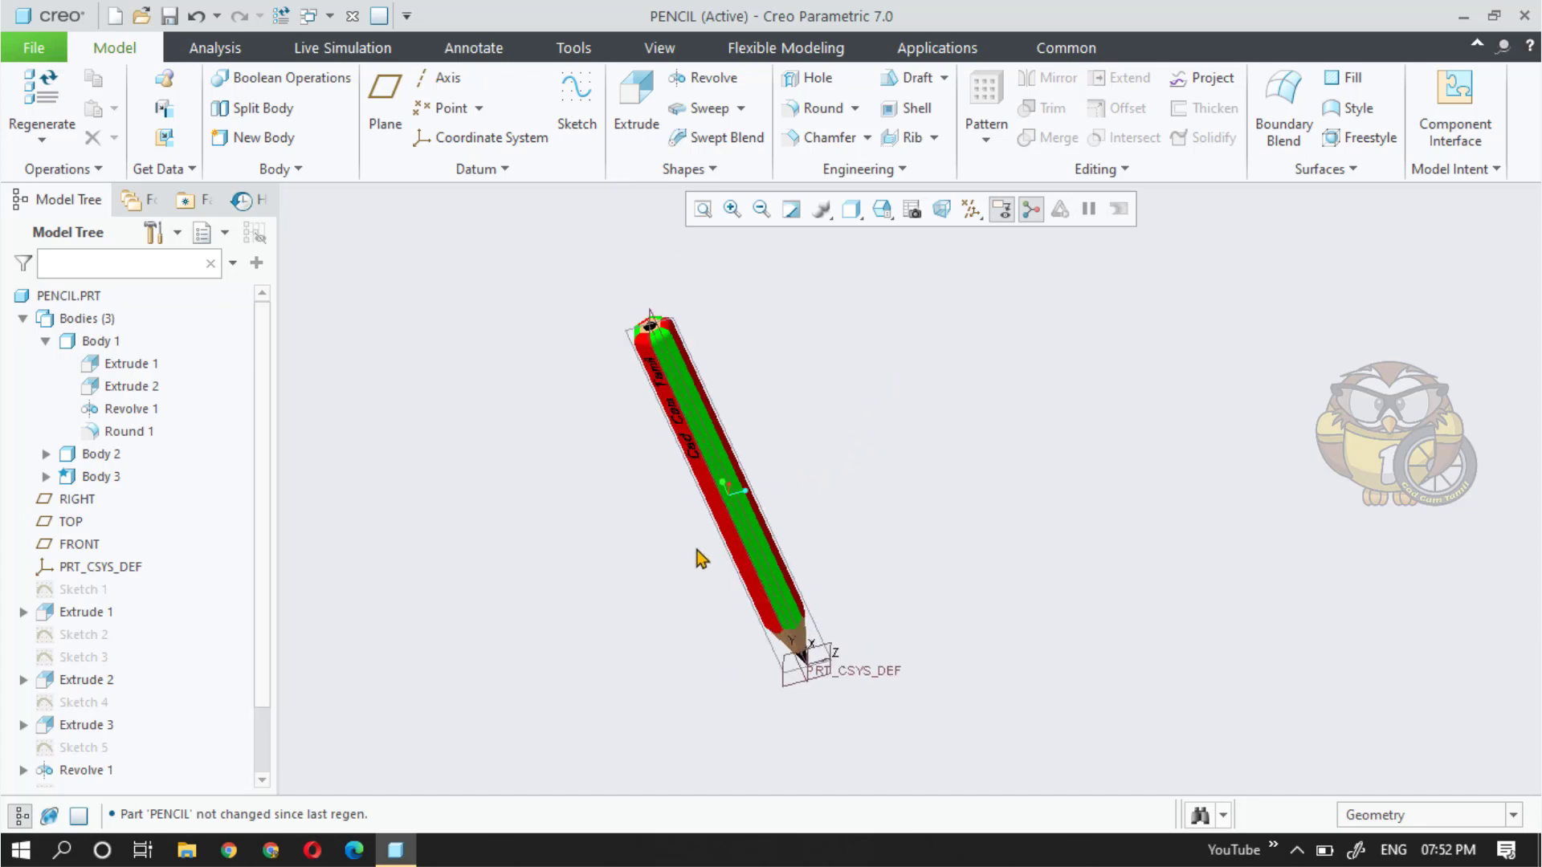
scroll(810, 556, "down", 1)
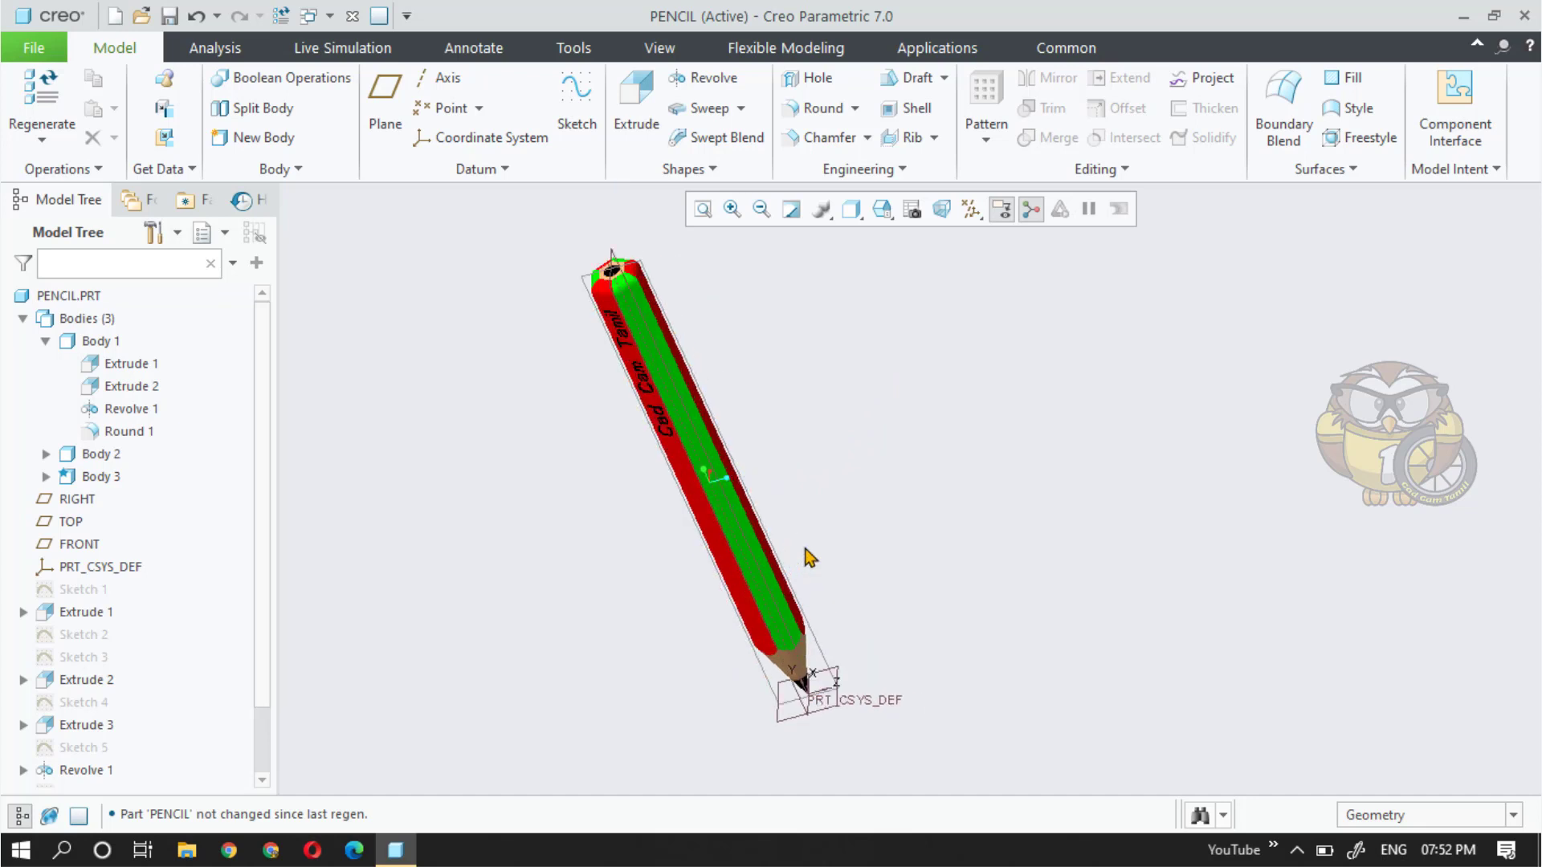